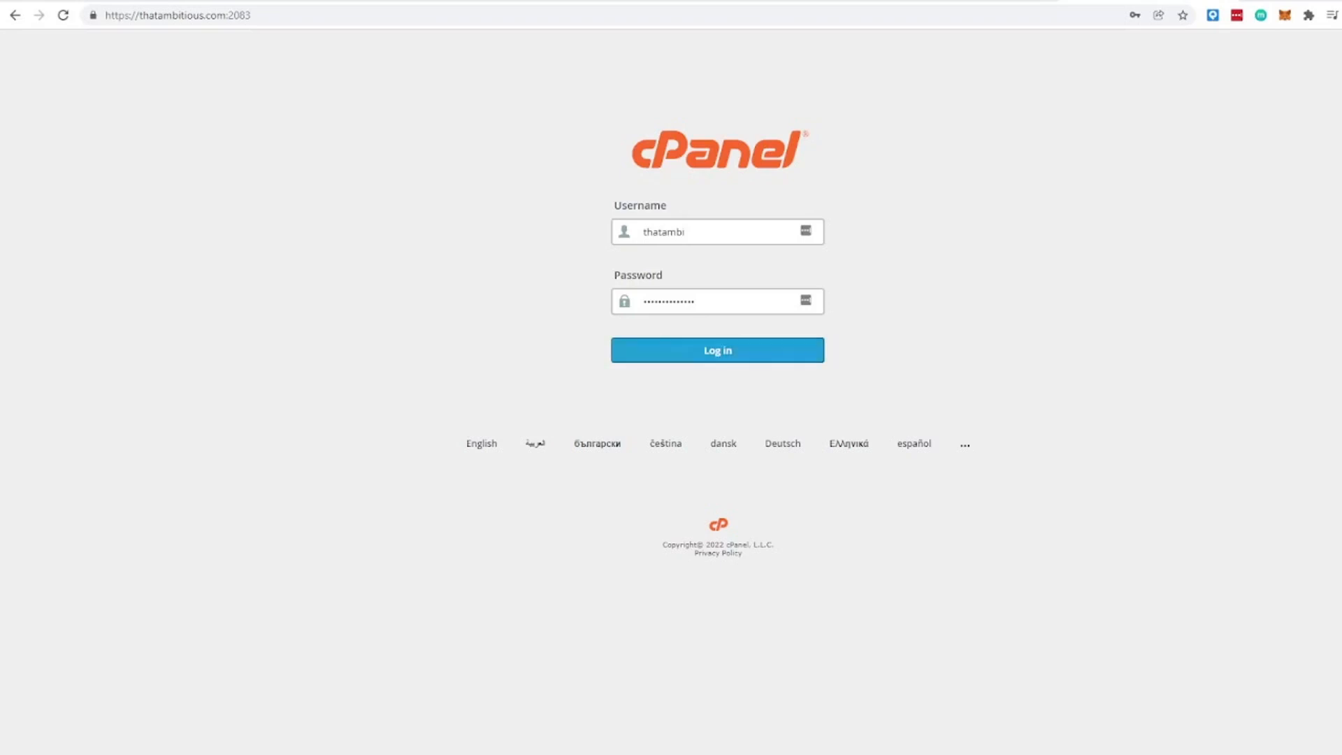
Log in to cPanel and open the WordPress script in the Softaculous Apps Installer section.
{"action": "left_click", "coordinate": [707, 355]}
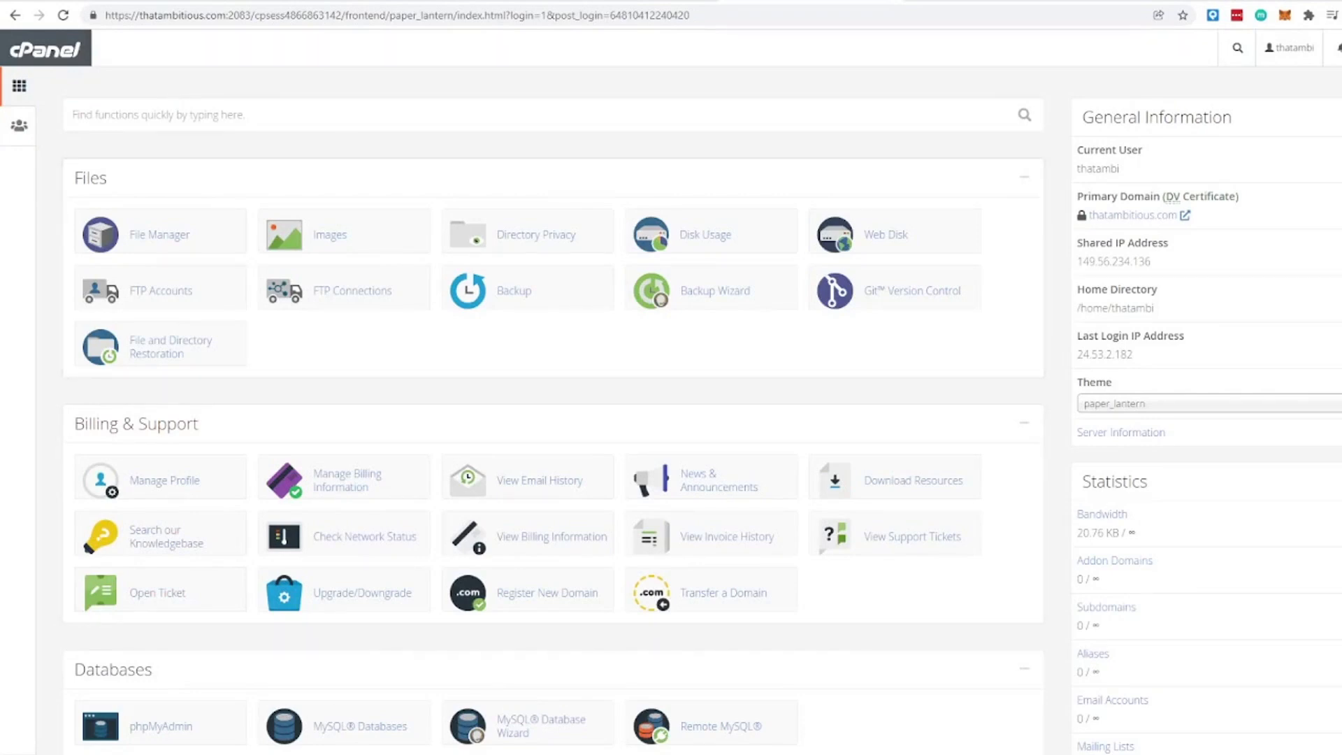
{"action": "scroll", "coordinate": [701, 413], "scroll_direction": "down", "scroll_amount": 1}
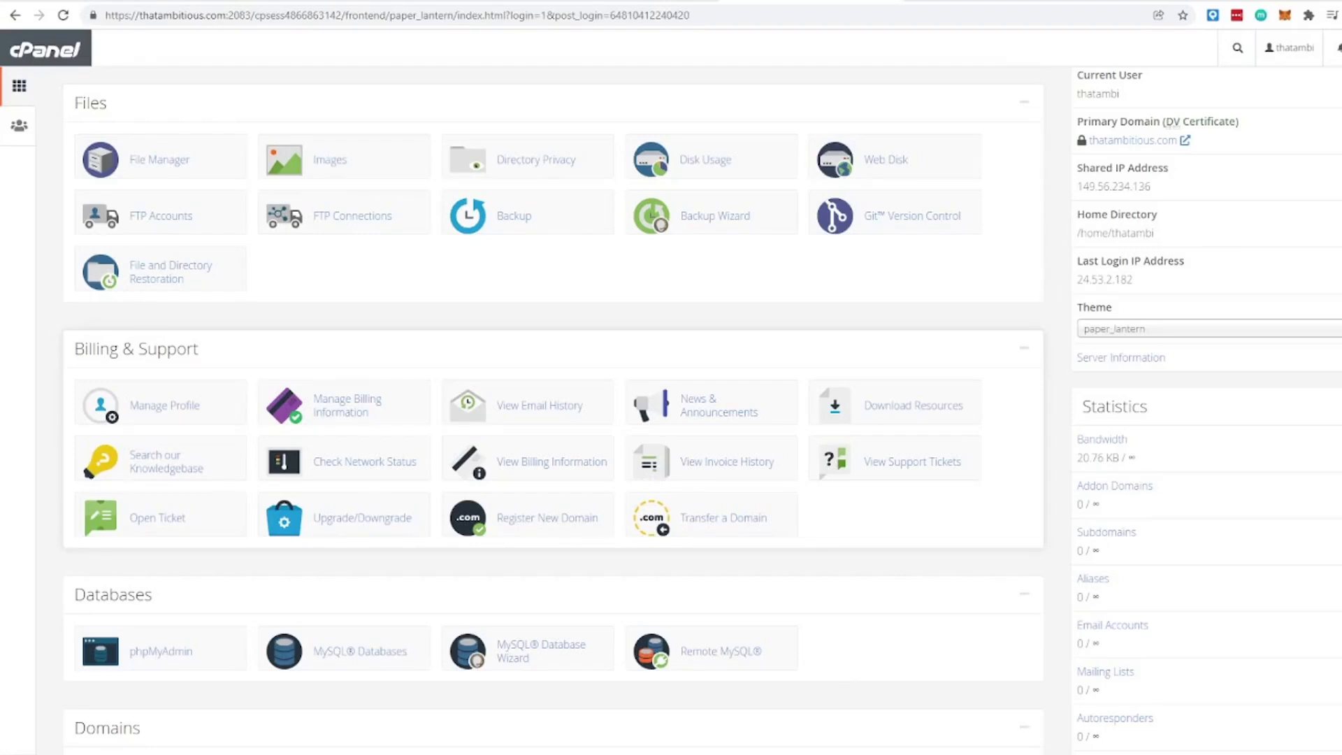
{"action": "scroll", "coordinate": [289, 695], "scroll_direction": "down", "scroll_amount": 2}
{"action": "scroll", "coordinate": [552, 410], "scroll_direction": "down", "scroll_amount": 4}
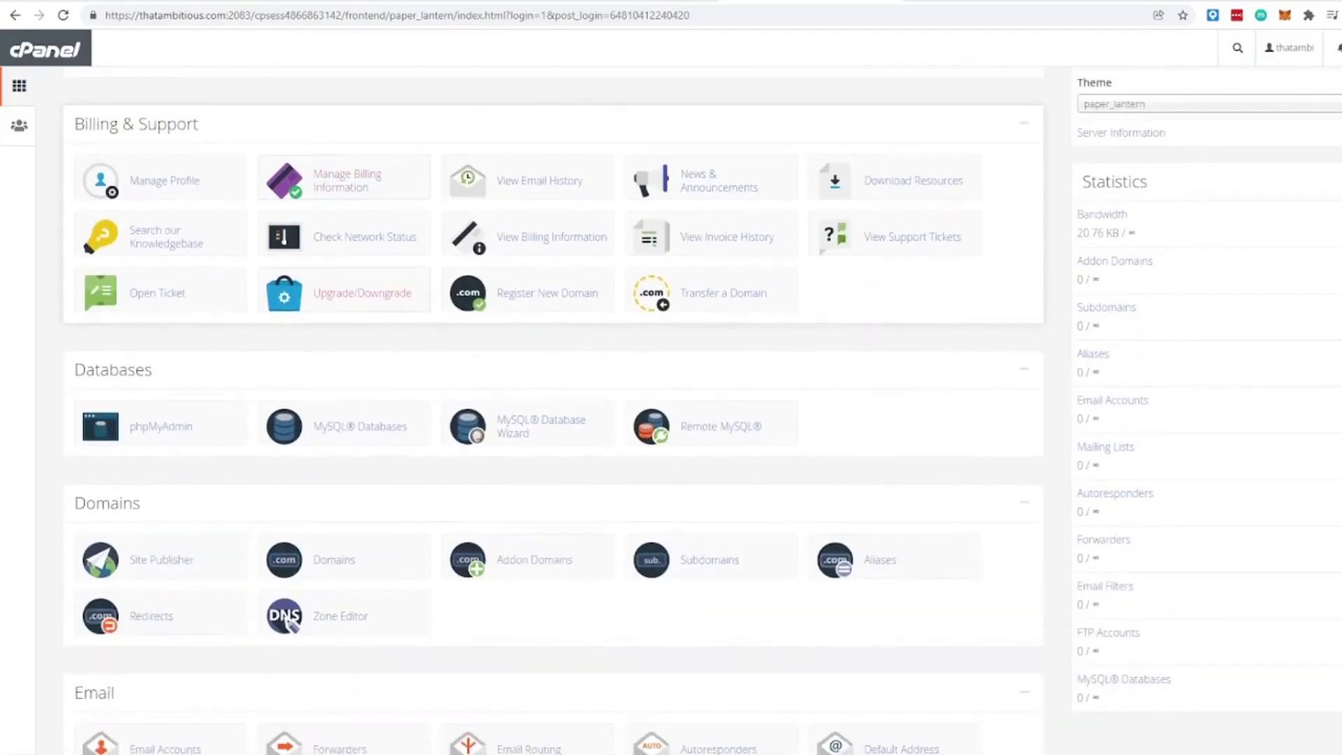
{"action": "scroll", "coordinate": [816, 363], "scroll_direction": "down", "scroll_amount": 2}
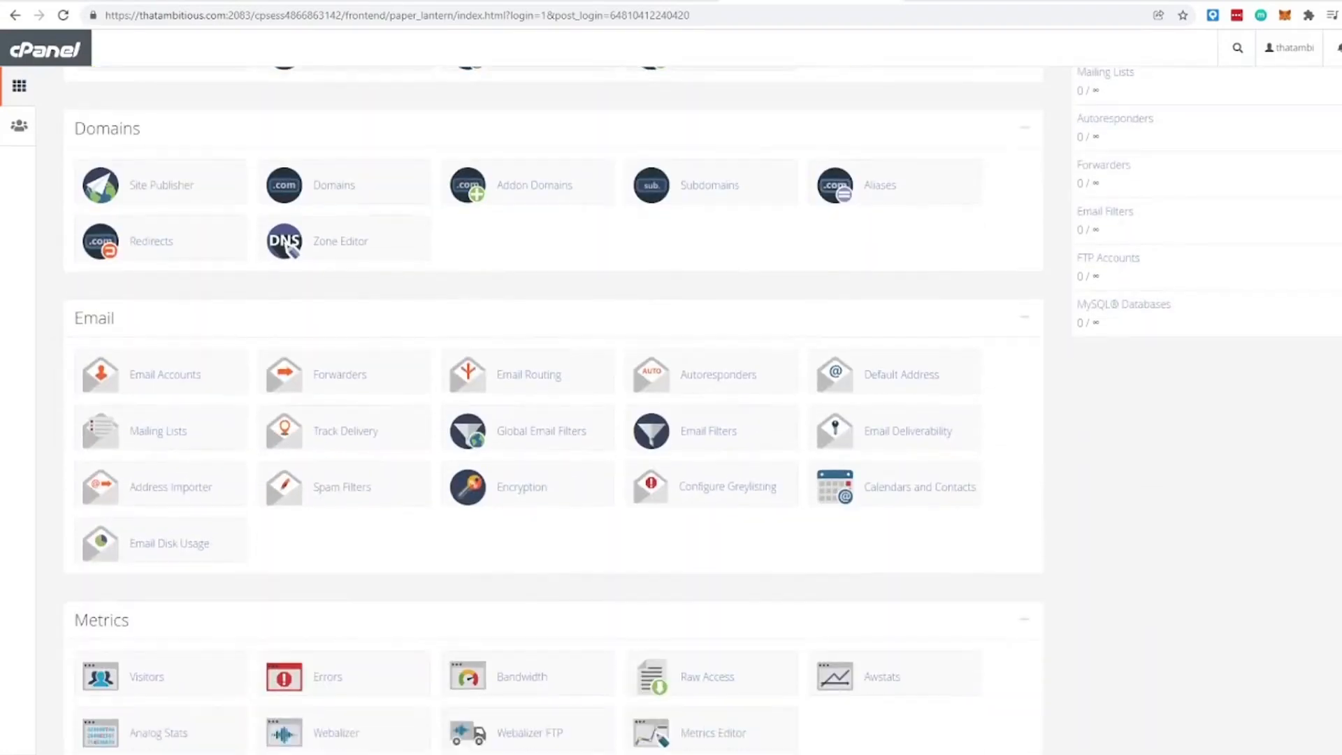
{"action": "scroll", "coordinate": [816, 363], "scroll_direction": "down", "scroll_amount": 4}
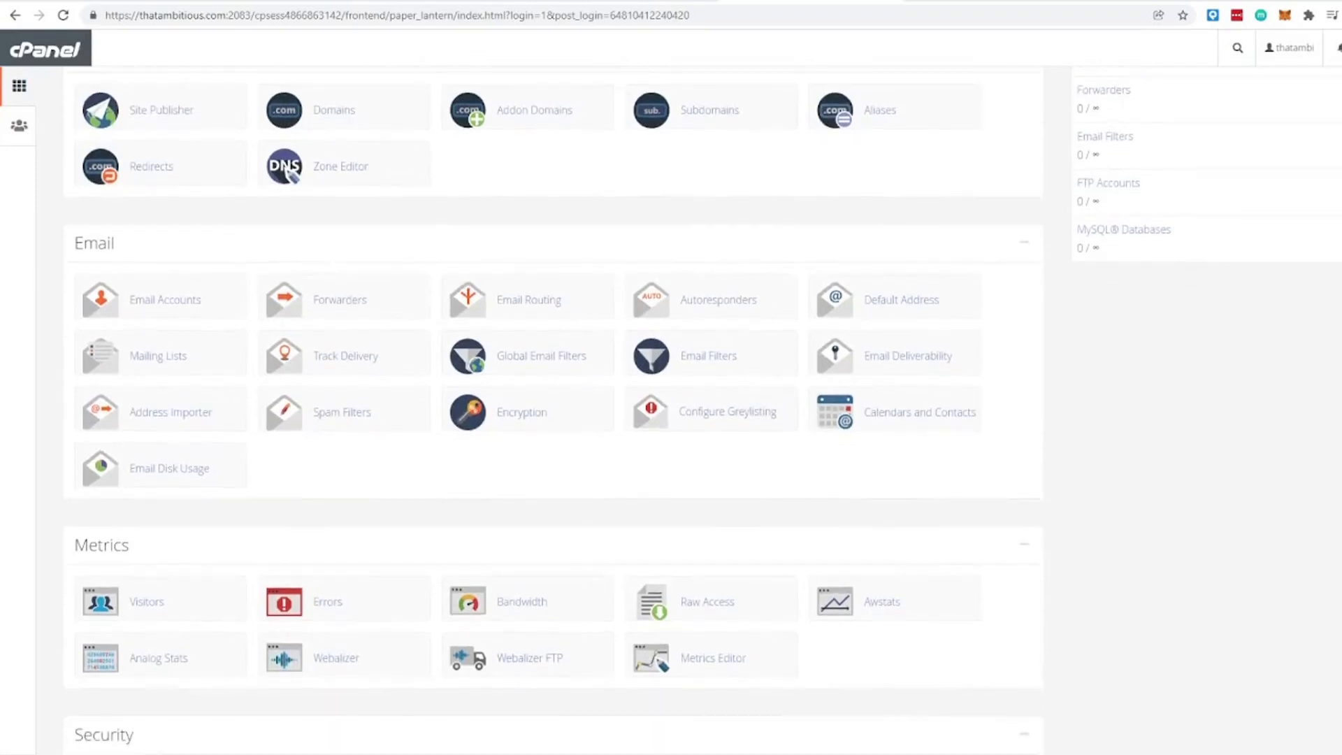
{"action": "scroll", "coordinate": [552, 410], "scroll_direction": "down", "scroll_amount": 3}
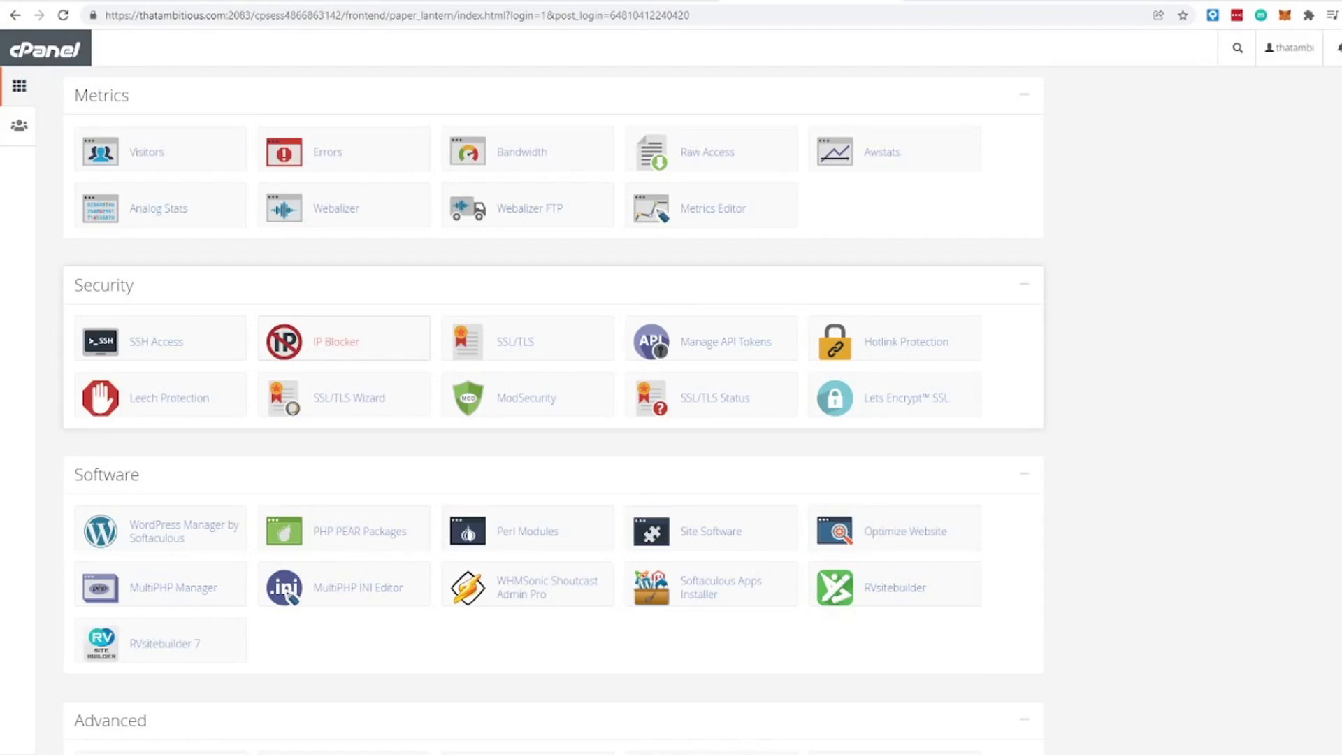
{"action": "scroll", "coordinate": [553, 411], "scroll_direction": "down", "scroll_amount": 1}
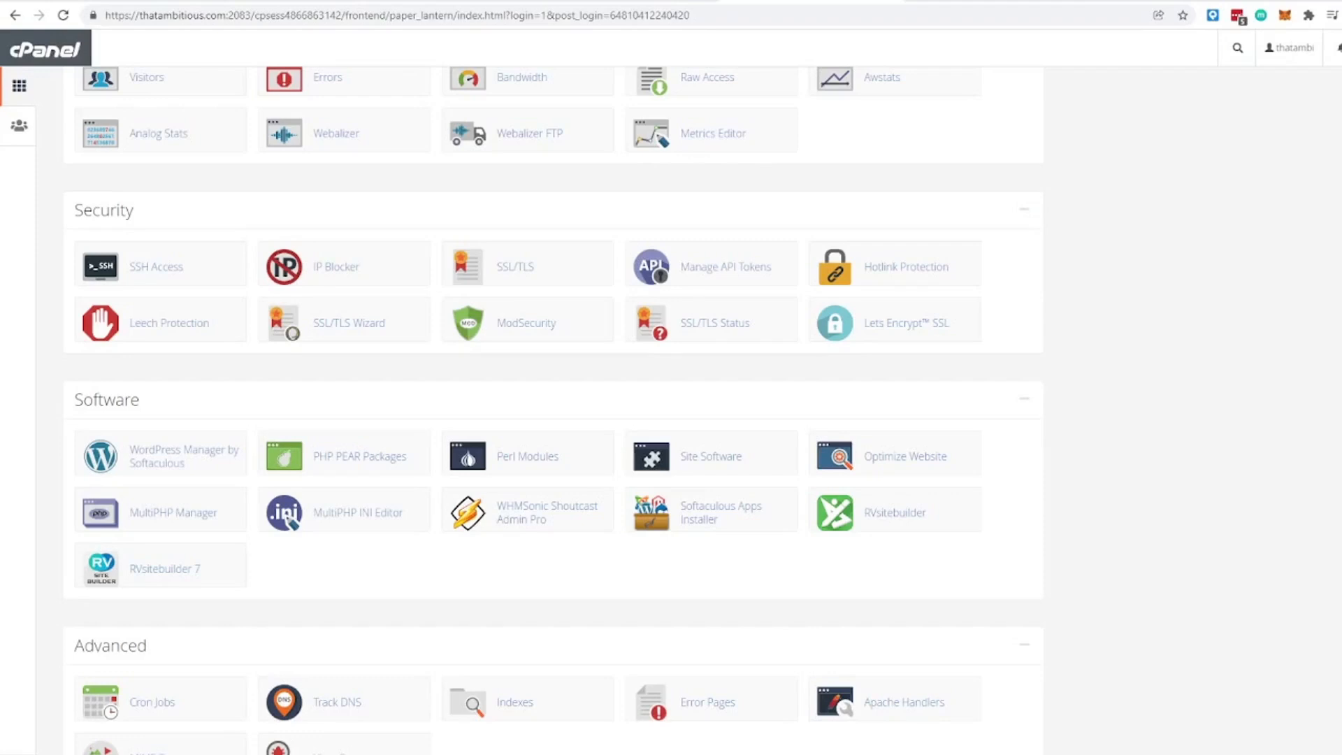
{"action": "scroll", "coordinate": [552, 420], "scroll_direction": "down", "scroll_amount": 2}
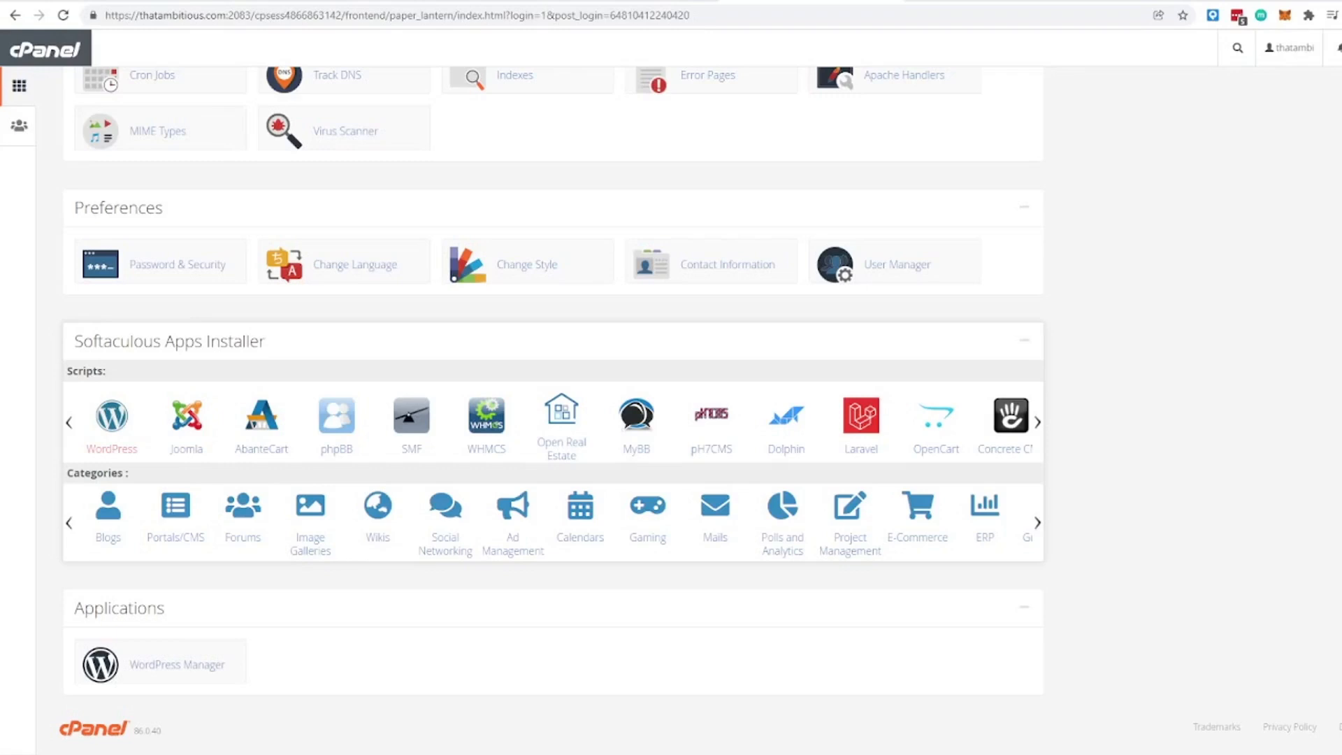
{"action": "left_click", "coordinate": [111, 453]}
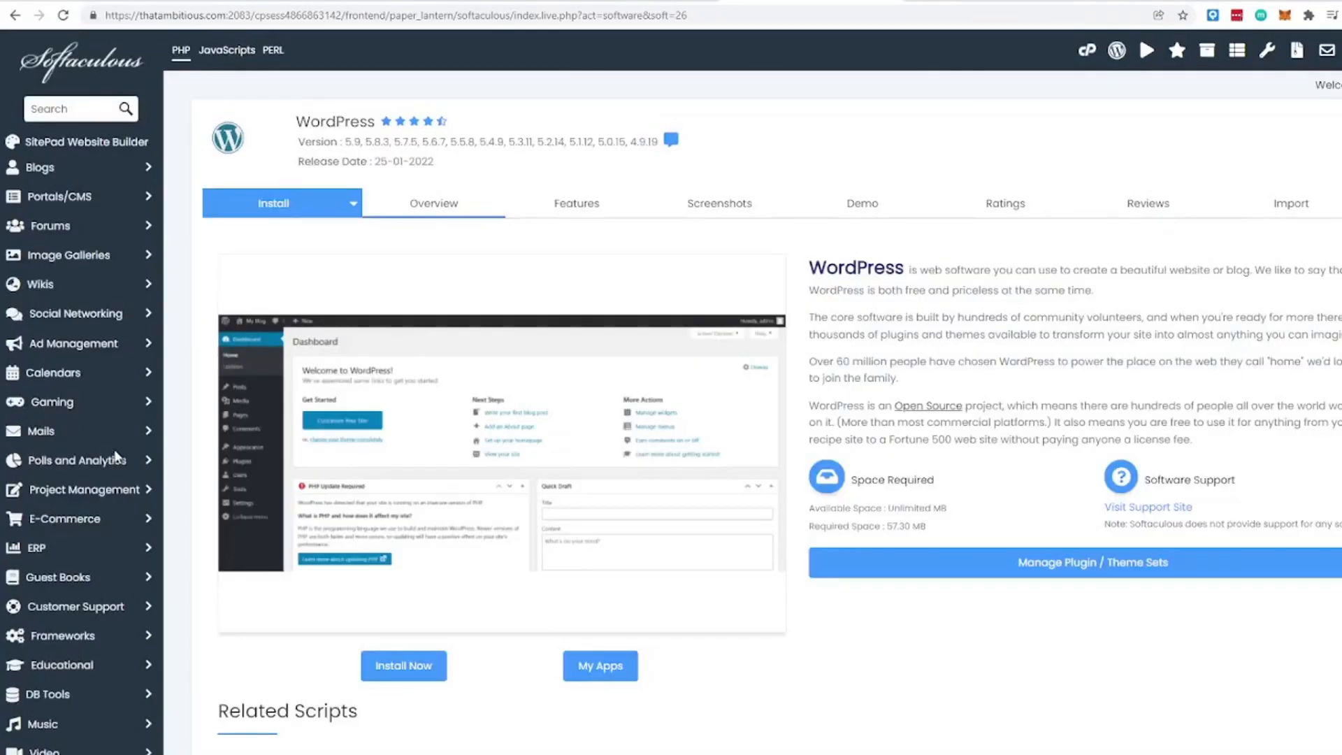
Open the installation form for WordPress.
{"action": "scroll", "coordinate": [643, 441], "scroll_direction": "down", "scroll_amount": 2}
{"action": "scroll", "coordinate": [639, 440], "scroll_direction": "down", "scroll_amount": 2}
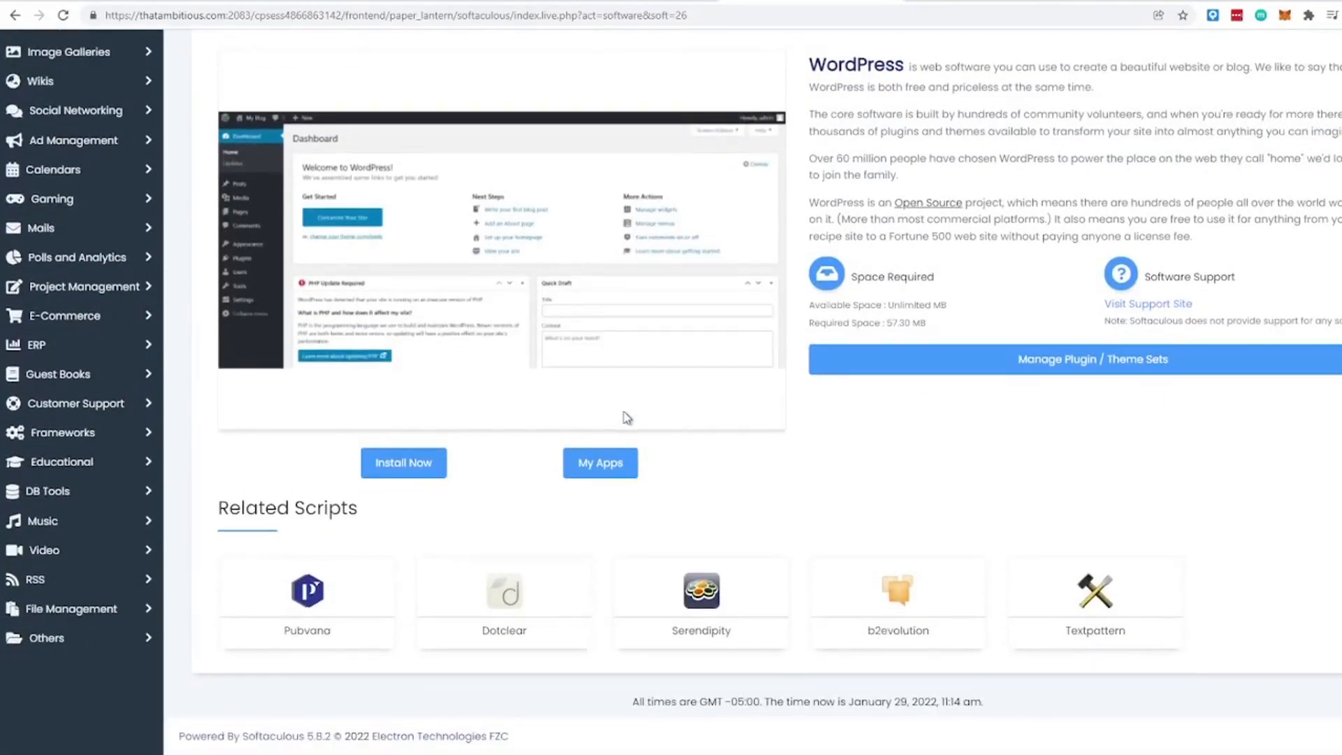
{"action": "scroll", "coordinate": [627, 418], "scroll_direction": "up", "scroll_amount": 2}
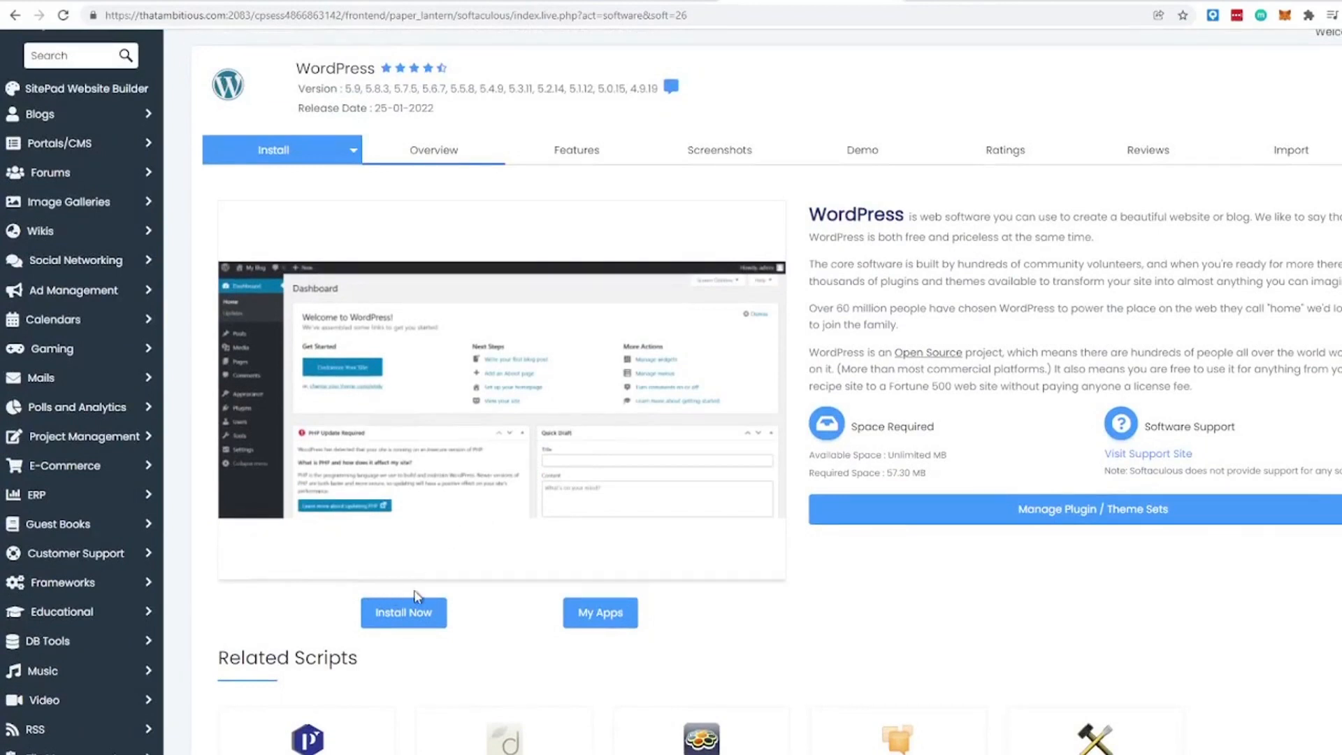
{"action": "left_click", "coordinate": [403, 613]}
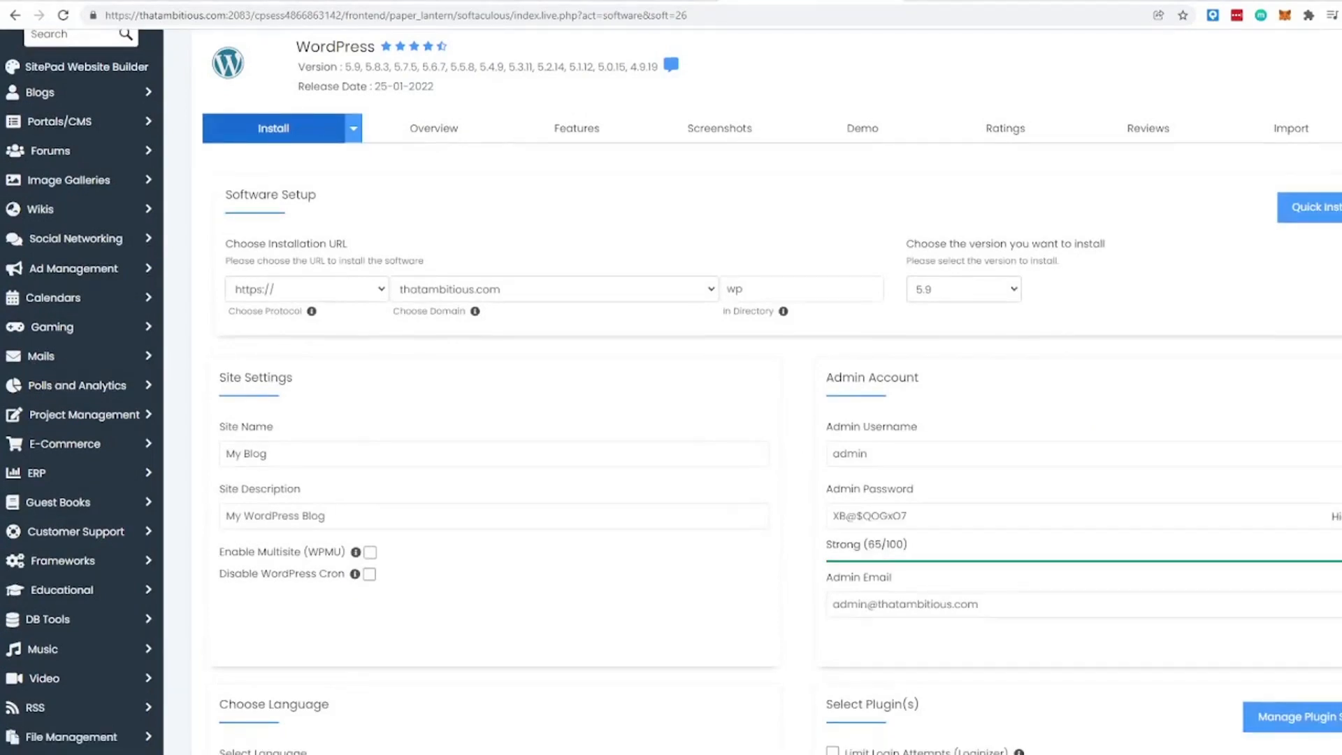
Clear the installation directory so WordPress installs directly on the domain, and keep version 5.9 selected.
{"action": "left_click", "coordinate": [802, 288]}
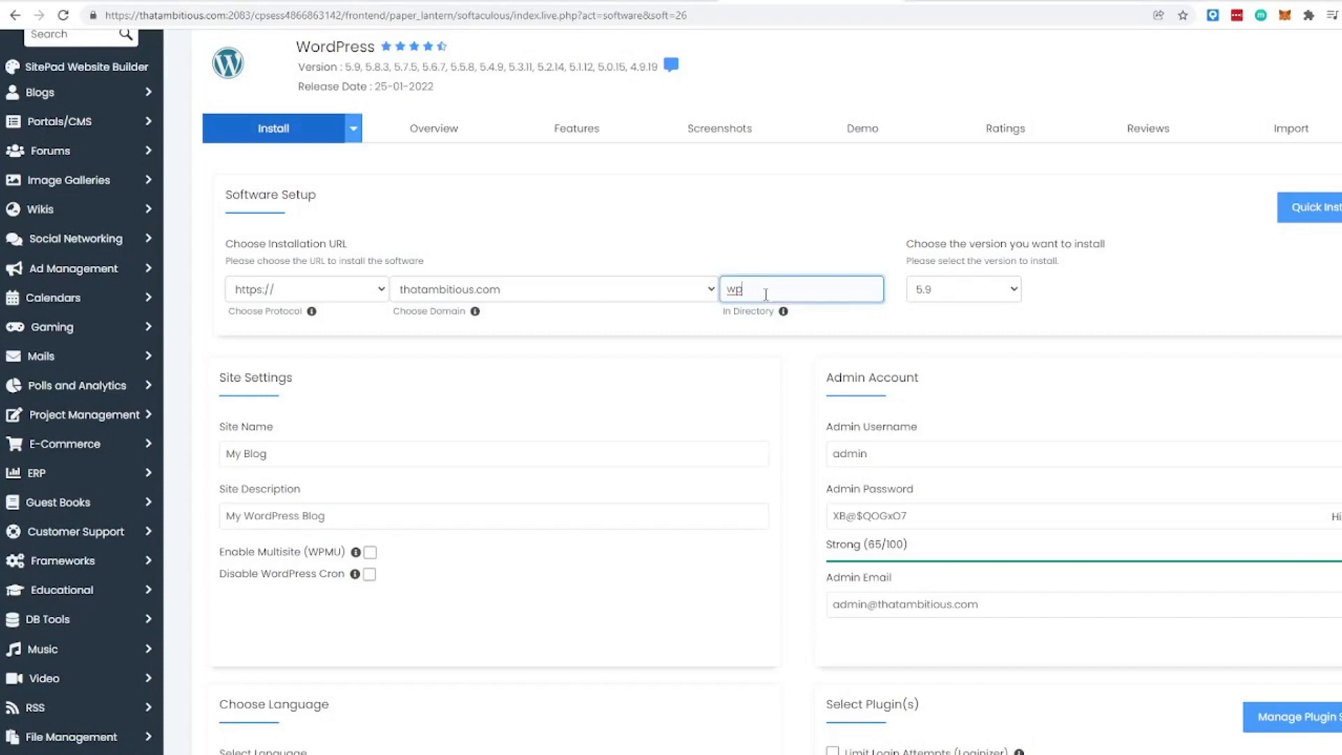
{"action": "mouse_move", "coordinate": [783, 313]}
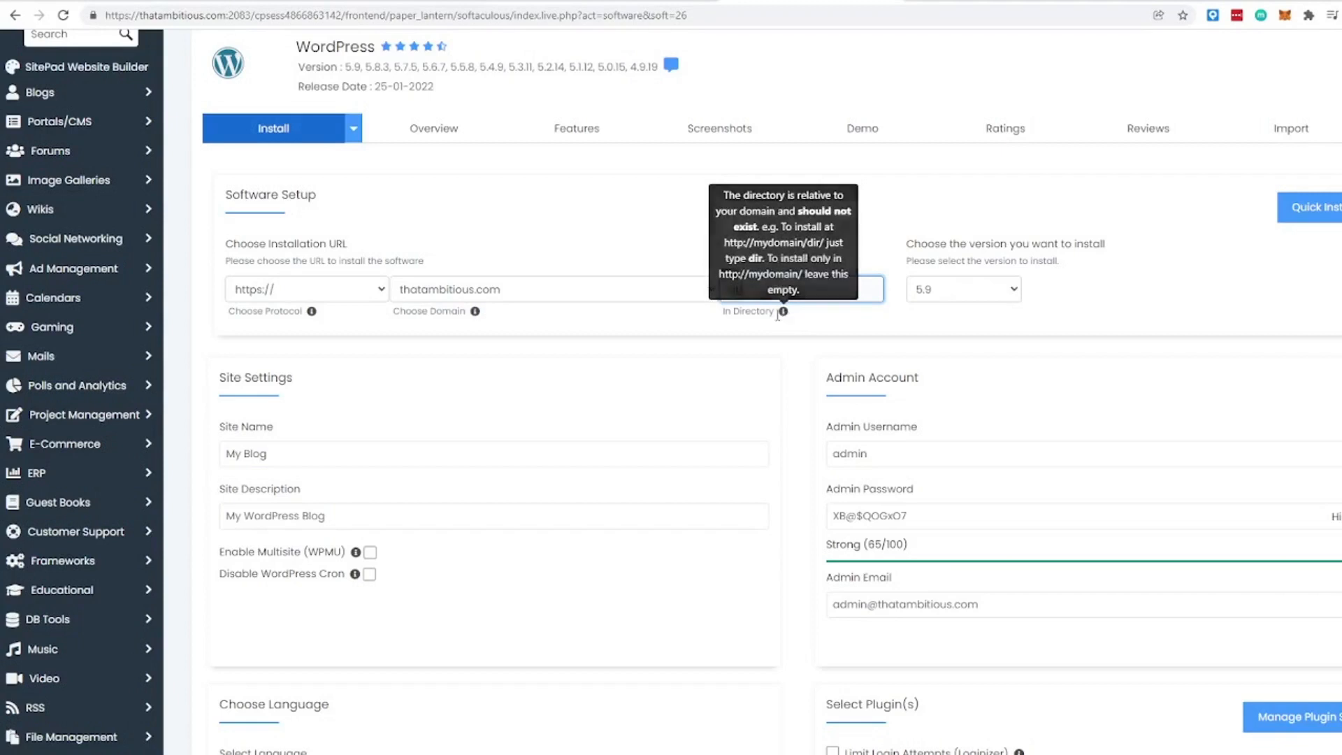
{"action": "left_click_drag", "start_coordinate": [745, 289], "coordinate": [723, 289]}
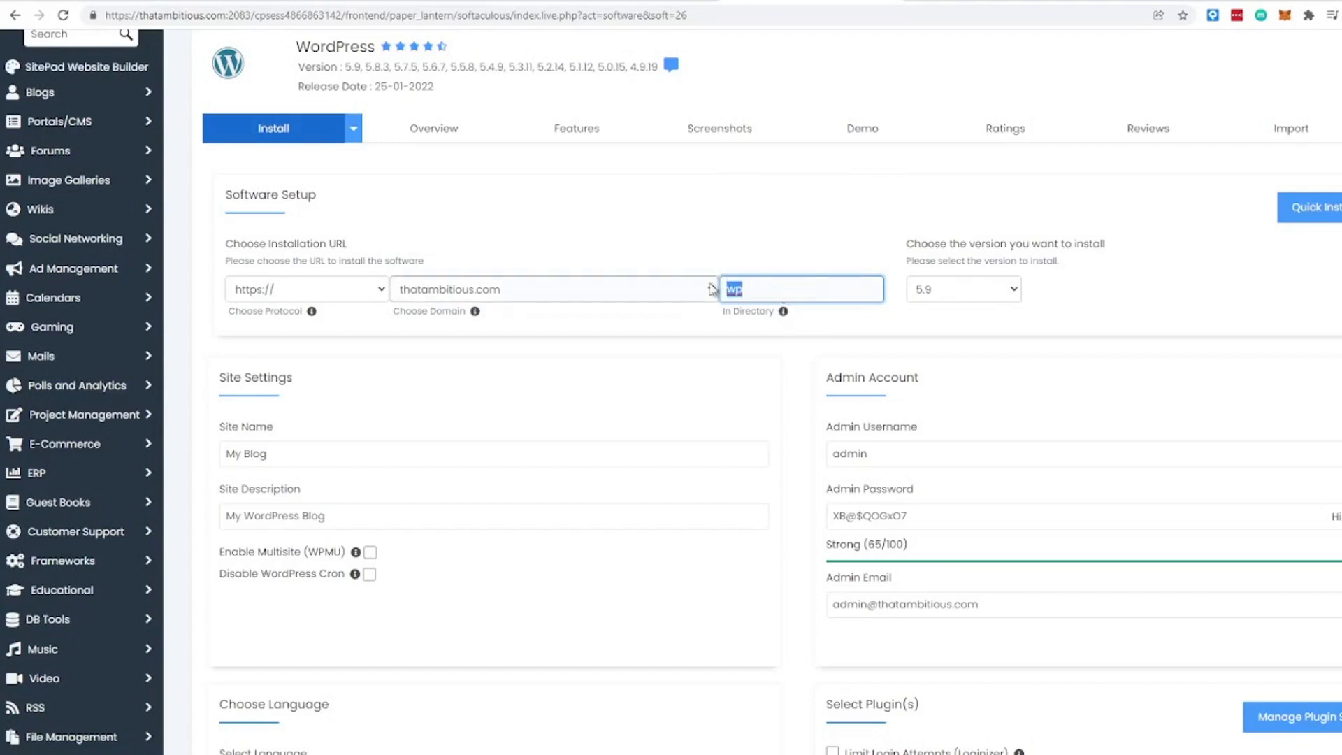
{"action": "key", "text": "BackSpace"}
{"action": "left_click", "coordinate": [1009, 292]}
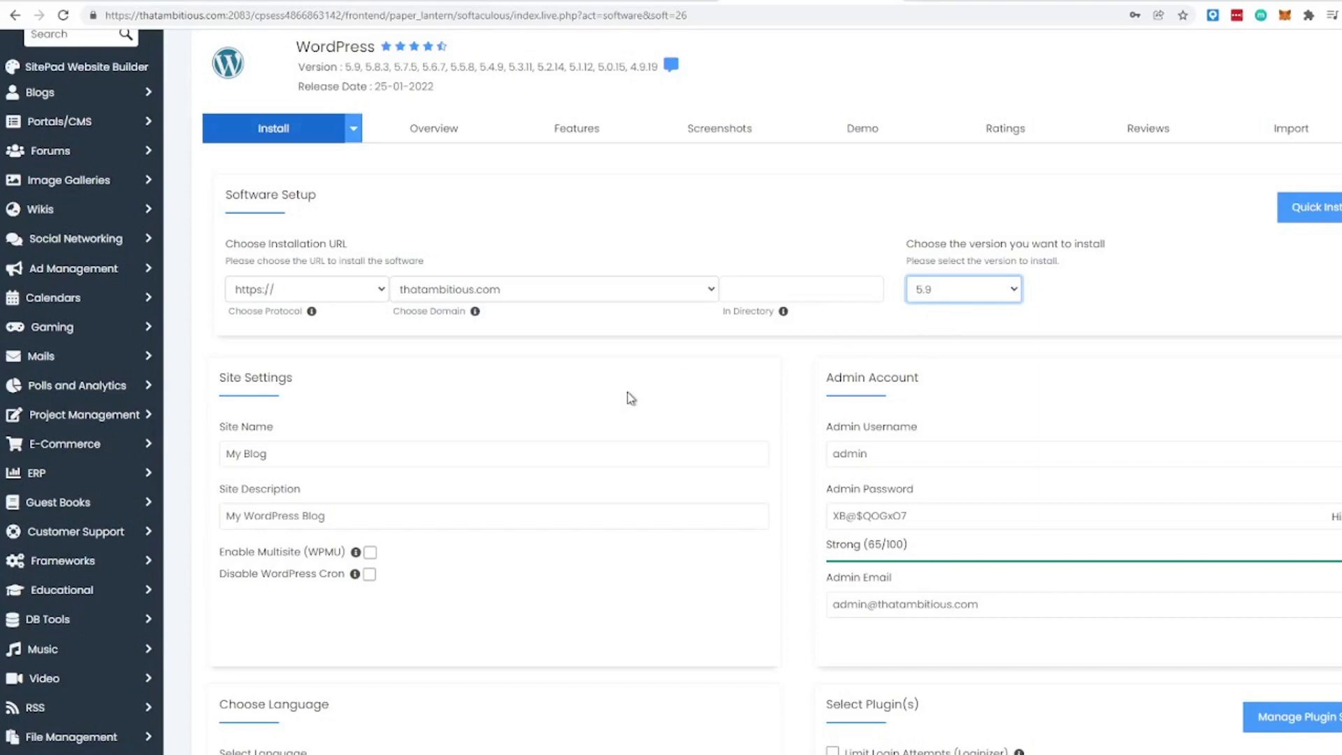
Set the site name to "That Ambitious".
{"action": "scroll", "coordinate": [423, 428], "scroll_direction": "down", "scroll_amount": 1}
{"action": "triple_click", "coordinate": [308, 381]}
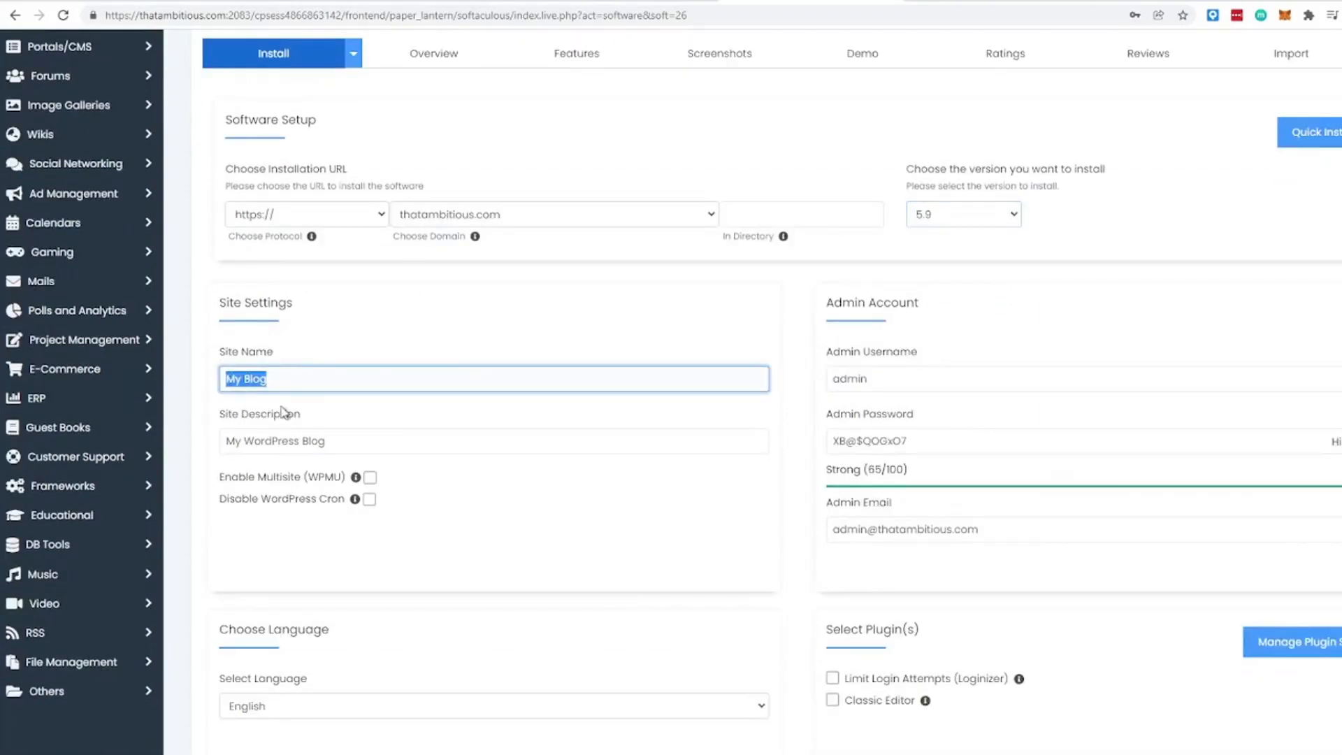
{"action": "type", "text": "That Ambitiou"}
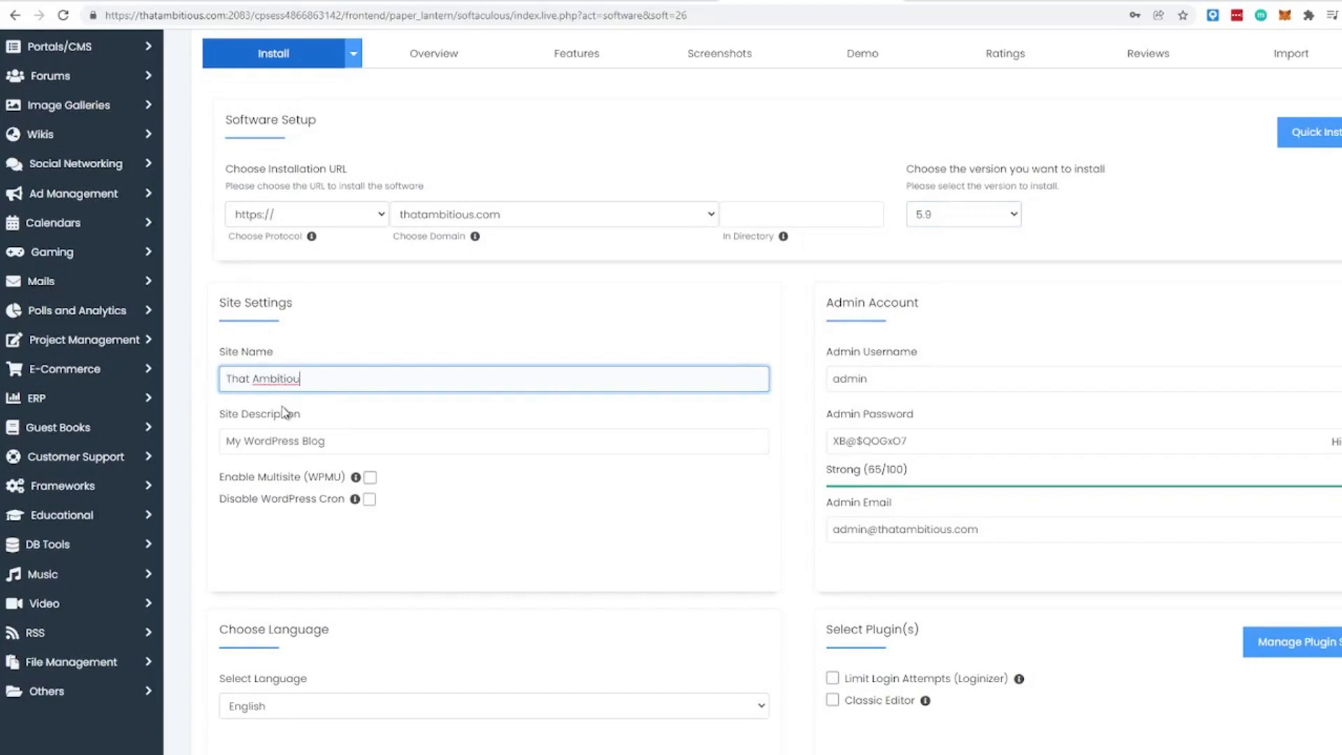
{"action": "type", "text": "s"}
Set the site description to "Business Development" and hide the admin password.
{"action": "left_click_drag", "start_coordinate": [347, 440], "coordinate": [216, 449]}
{"action": "type", "text": "B"}
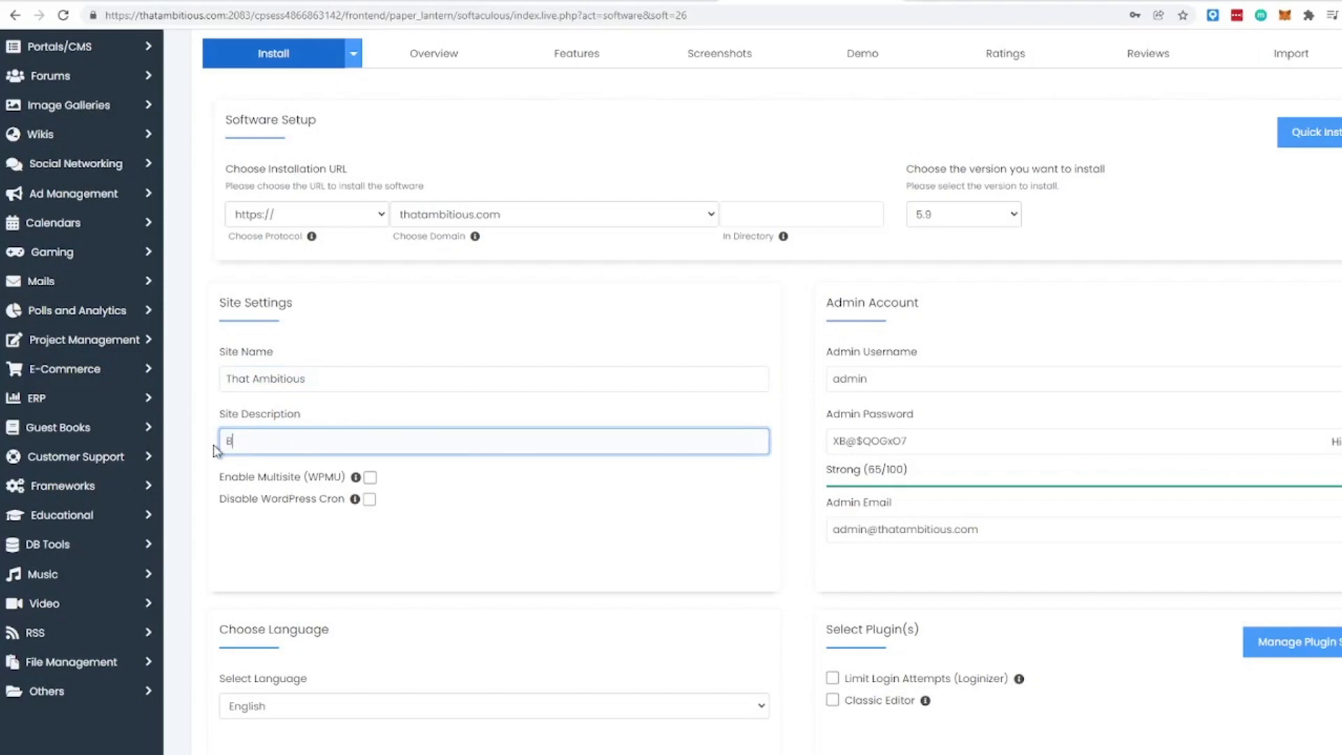
{"action": "type", "text": "usiness Development"}
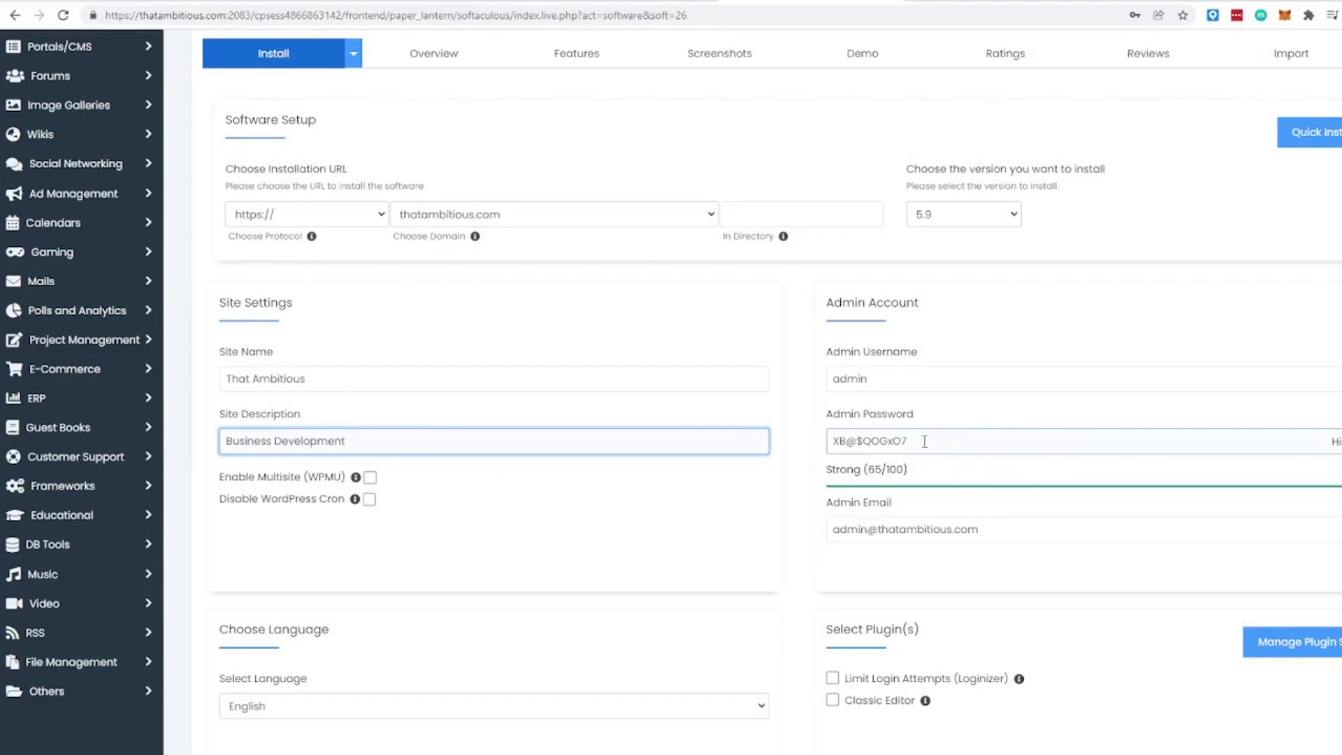
{"action": "left_click", "coordinate": [1336, 445]}
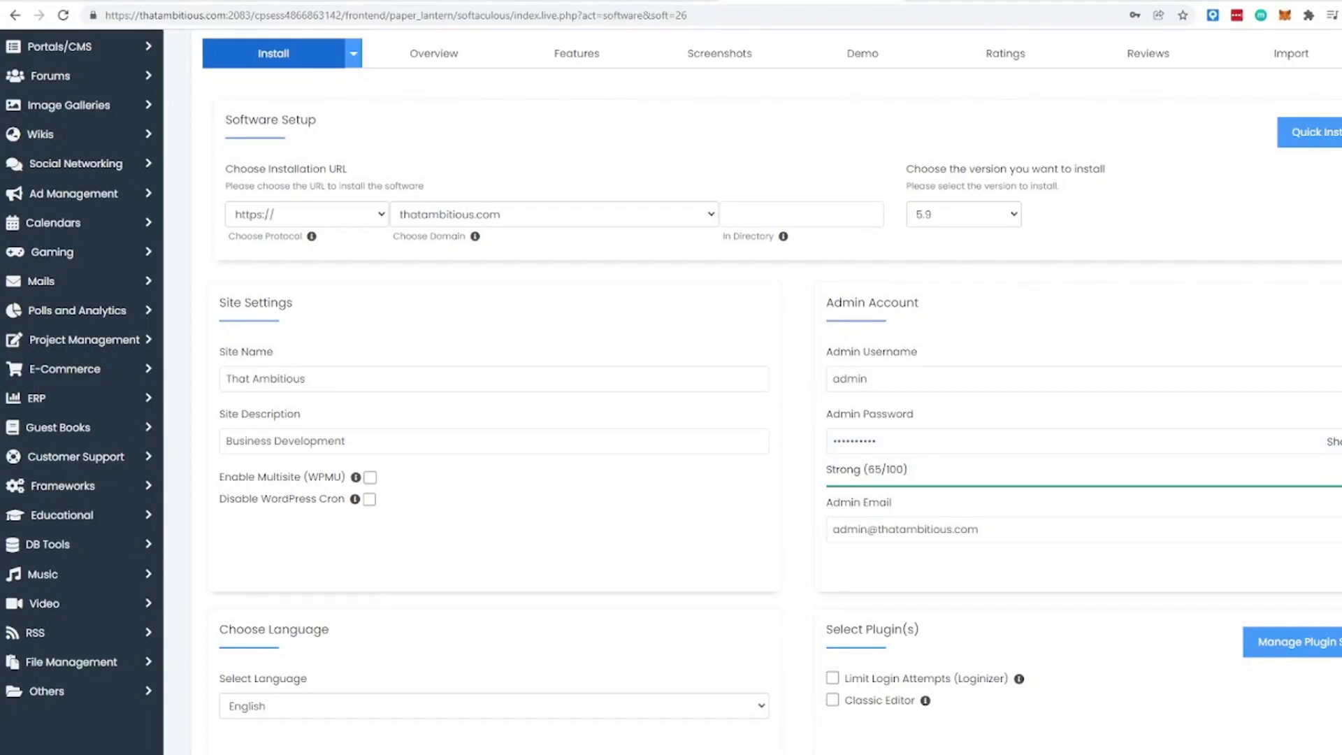
Review the language, plugin, advanced and theme options, and install WordPress.
{"action": "scroll", "coordinate": [768, 392], "scroll_direction": "down", "scroll_amount": 2}
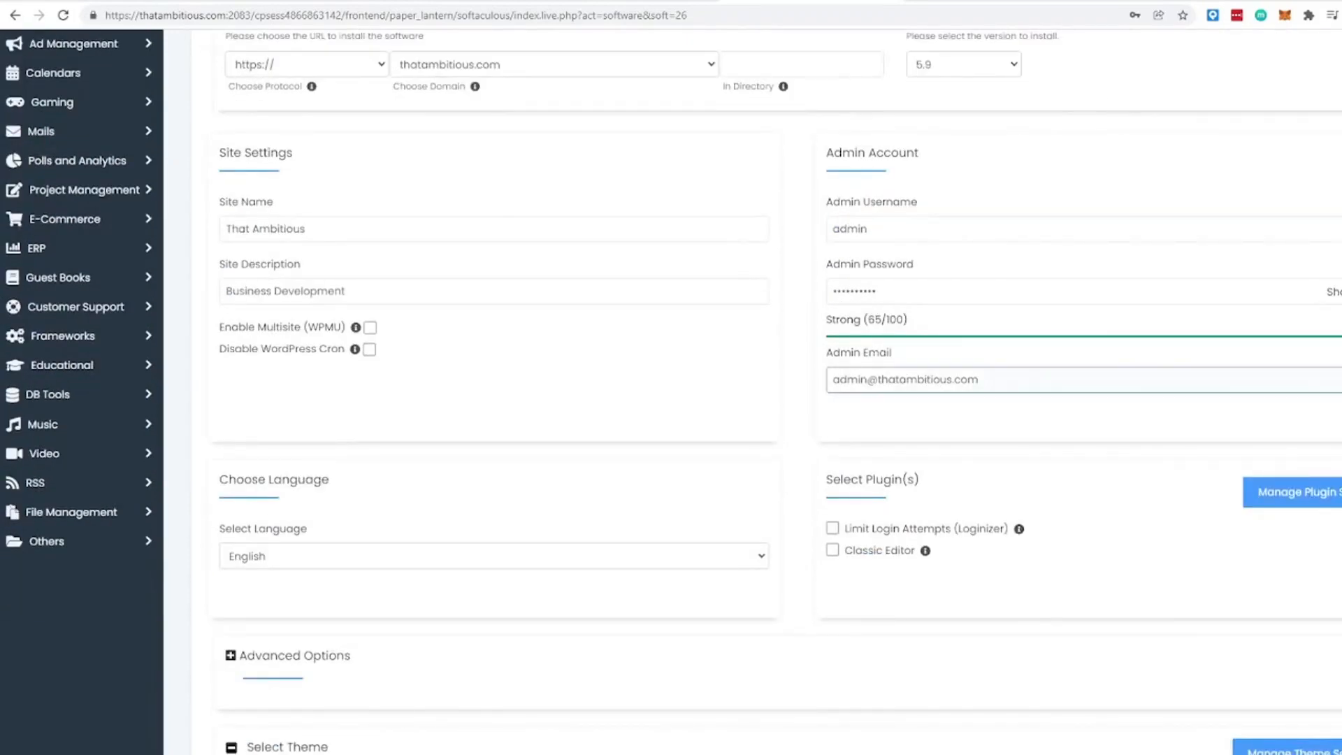
{"action": "scroll", "coordinate": [753, 391], "scroll_direction": "down", "scroll_amount": 3}
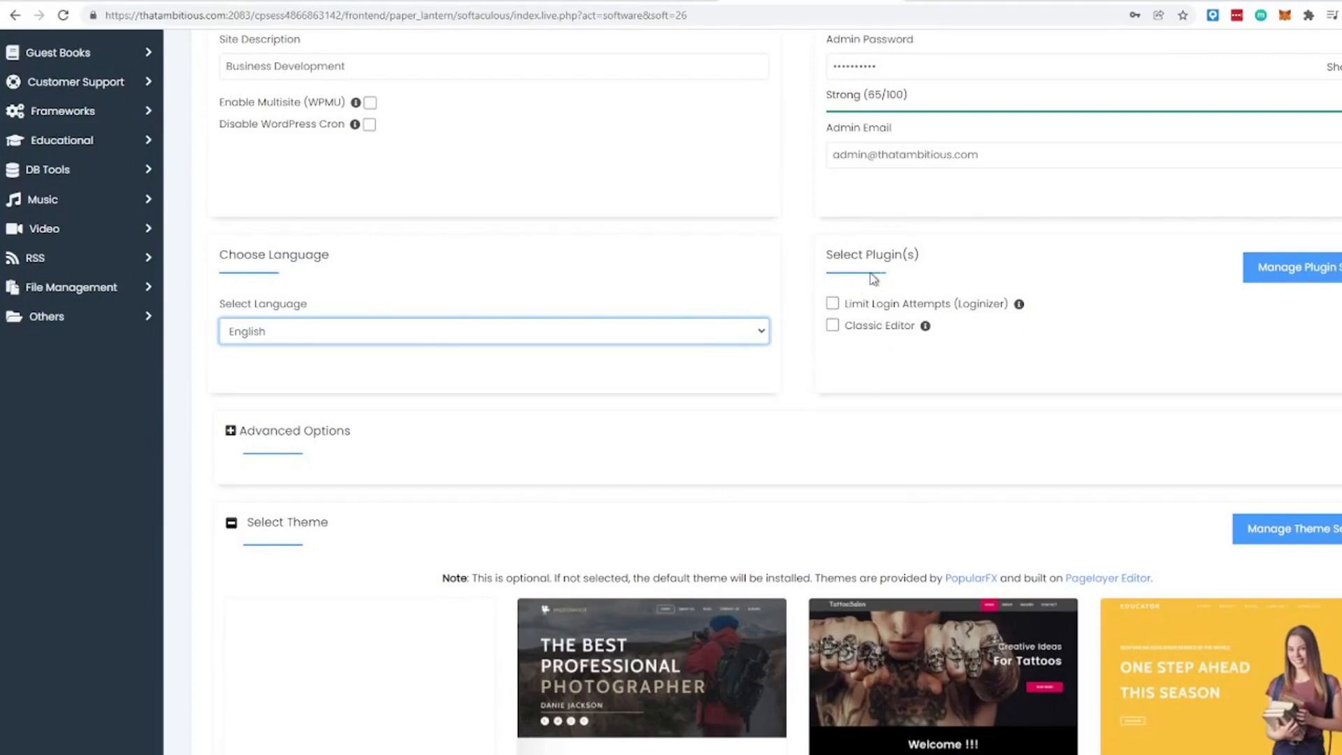
{"action": "scroll", "coordinate": [755, 377], "scroll_direction": "down", "scroll_amount": 2}
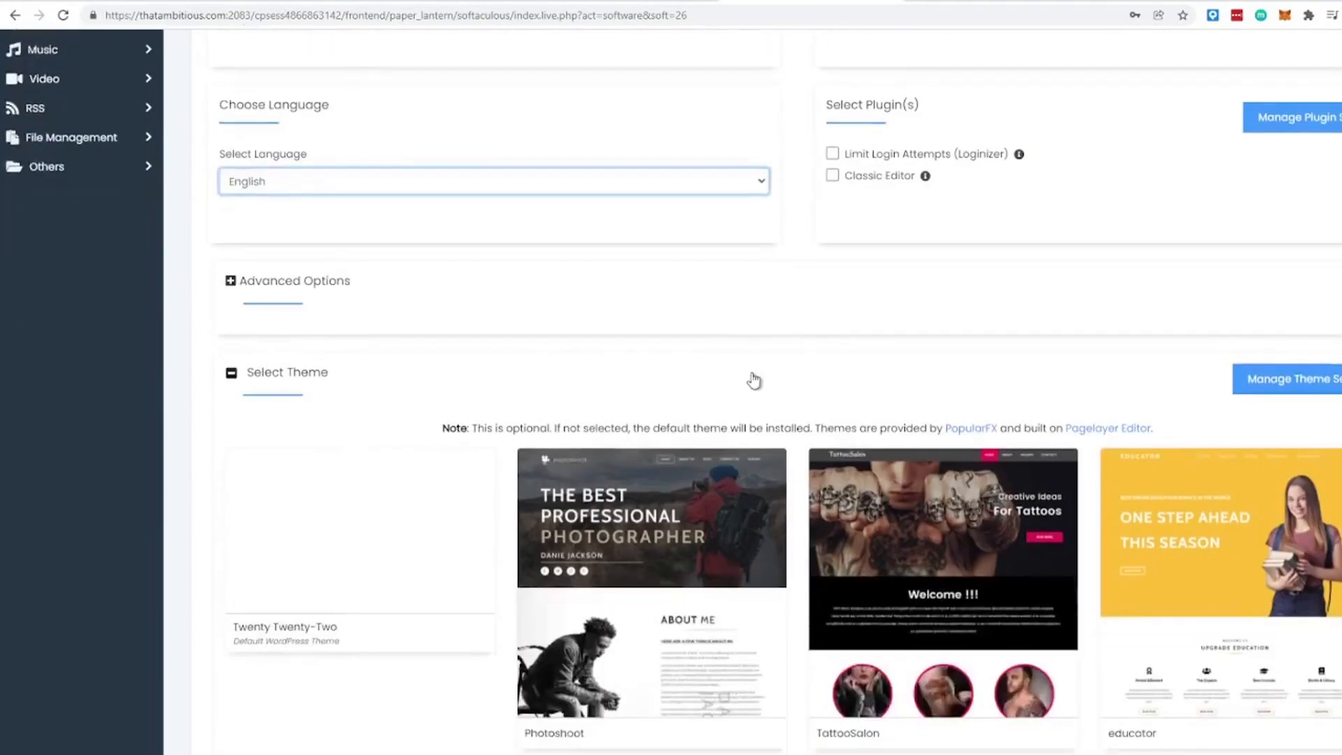
{"action": "left_click", "coordinate": [231, 282]}
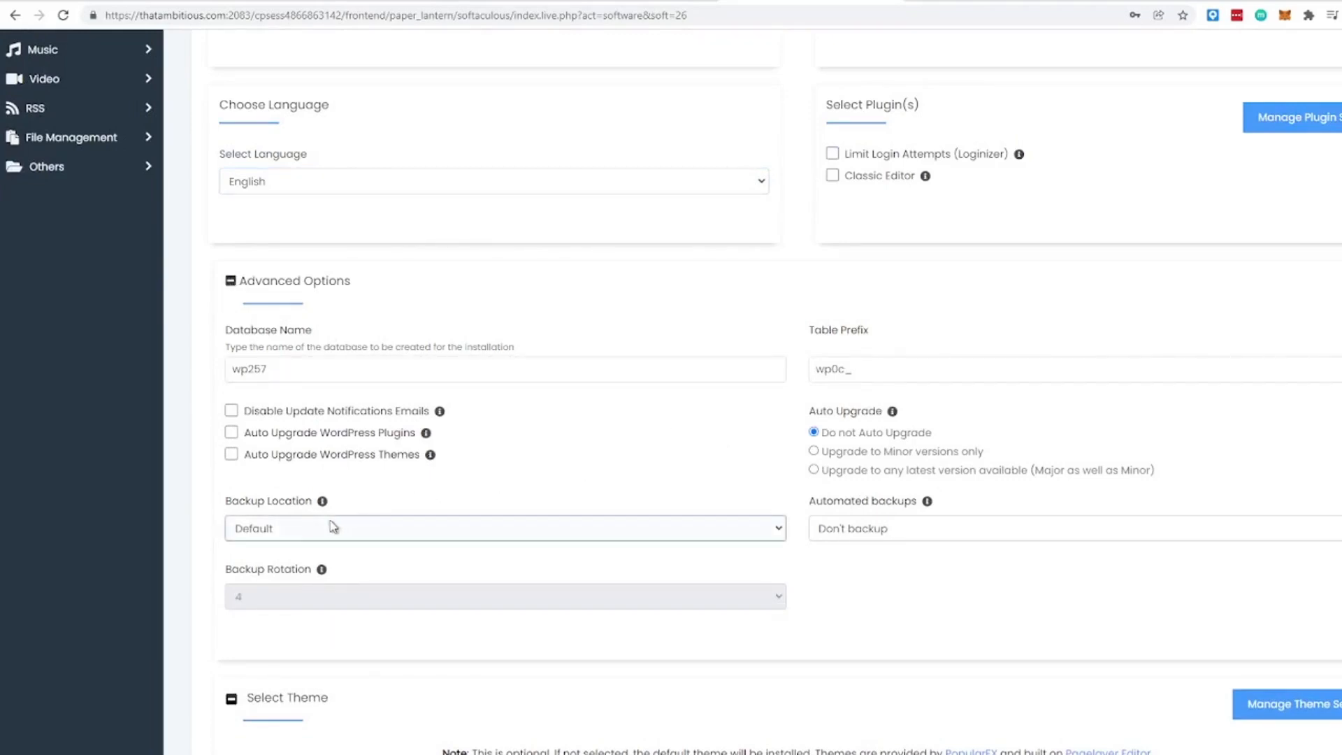
{"action": "left_click", "coordinate": [232, 283]}
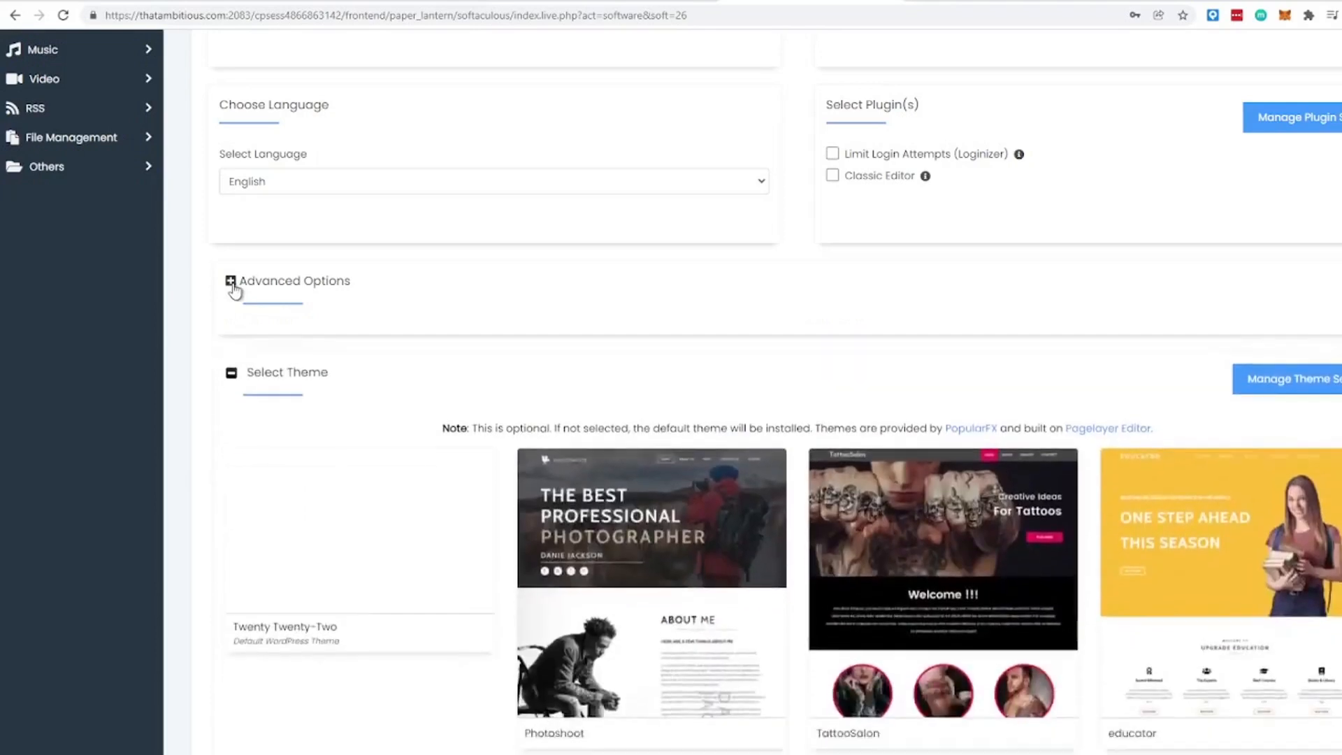
{"action": "scroll", "coordinate": [270, 334], "scroll_direction": "down", "scroll_amount": 3}
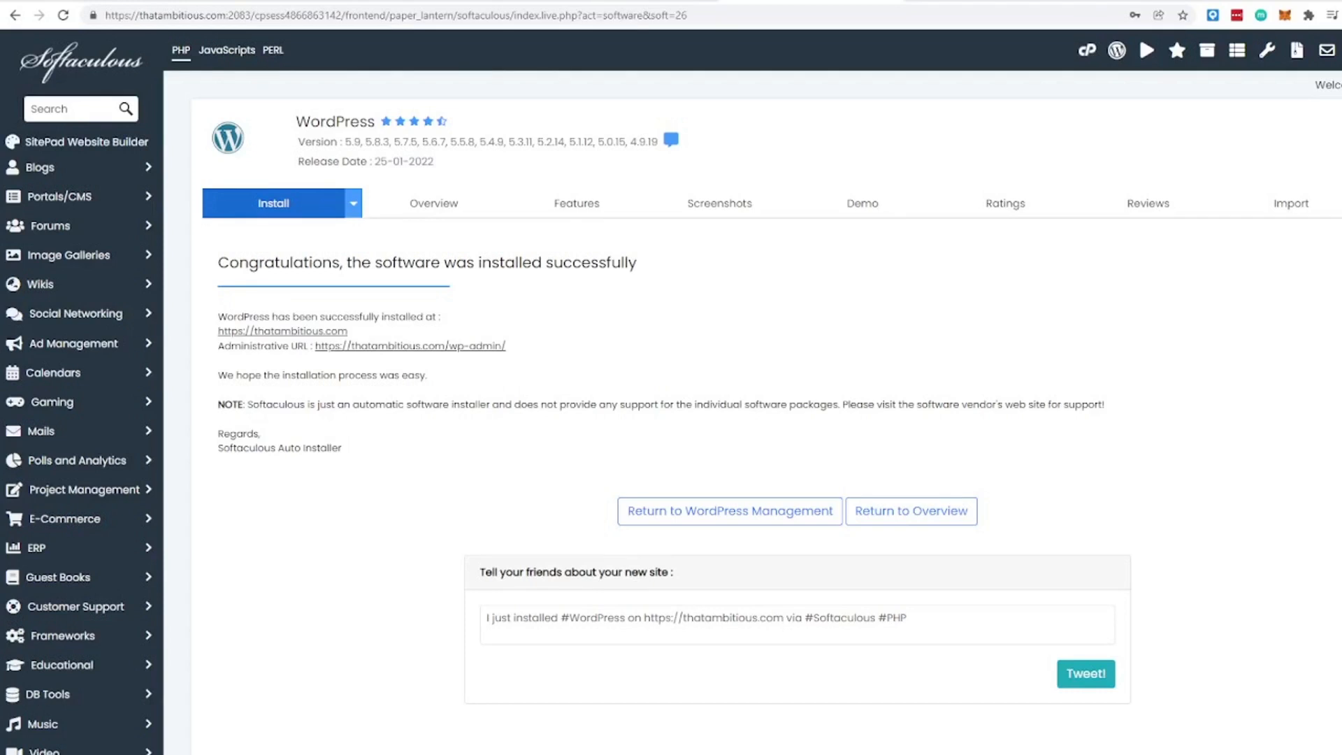
View the new site's front page, and open its WordPress administrative URL from the installation summary.
{"action": "key", "text": "ctrl+Tab"}
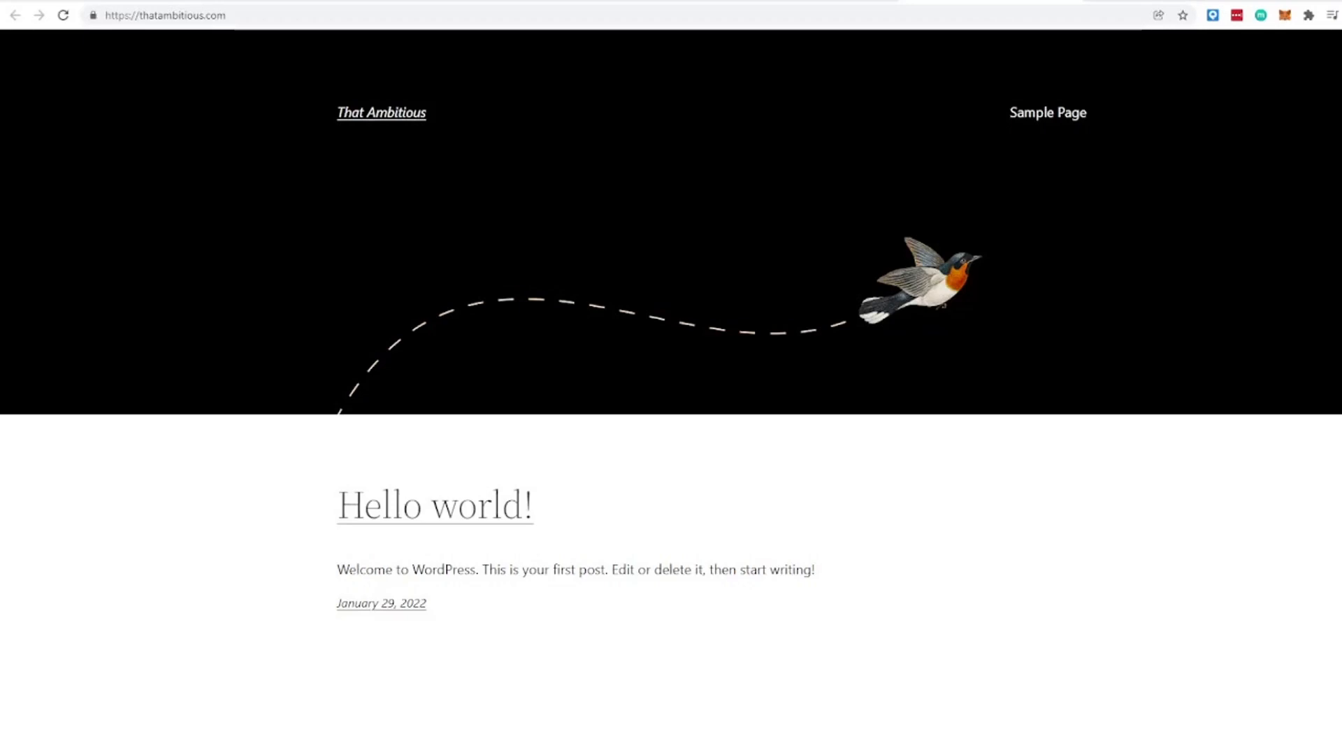
{"action": "key", "text": "ctrl+shift+Tab"}
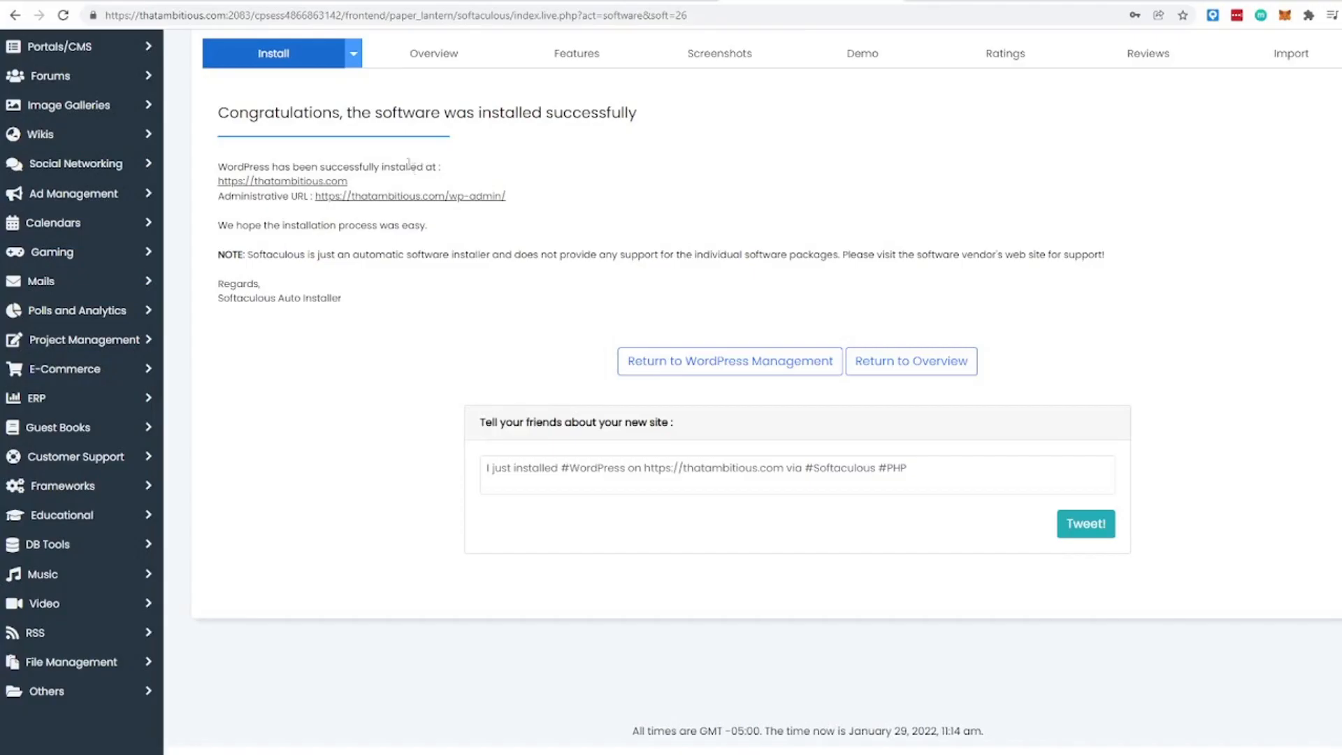
{"action": "left_click", "coordinate": [398, 199]}
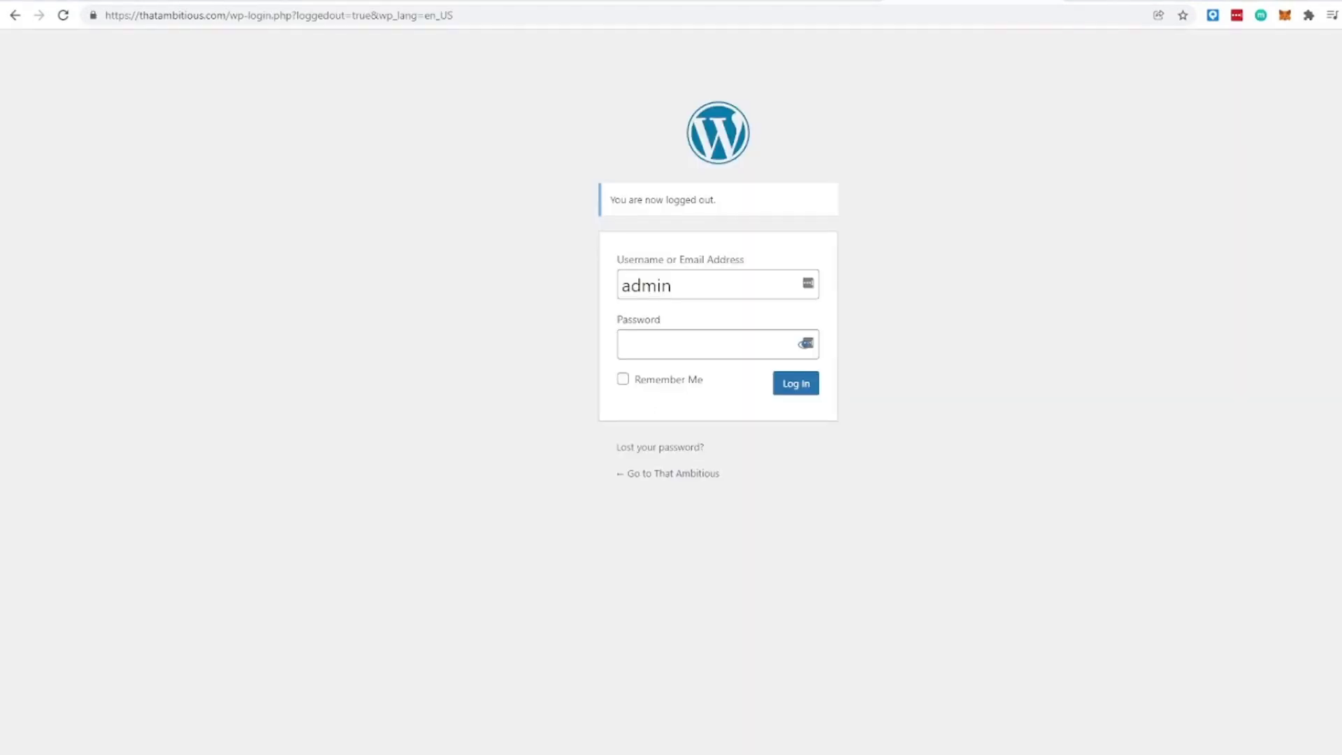
Enter the admin account password, log in to the WordPress dashboard and close the password manager prompt.
{"action": "left_click", "coordinate": [655, 346]}
{"action": "key", "text": "ctrl+v"}
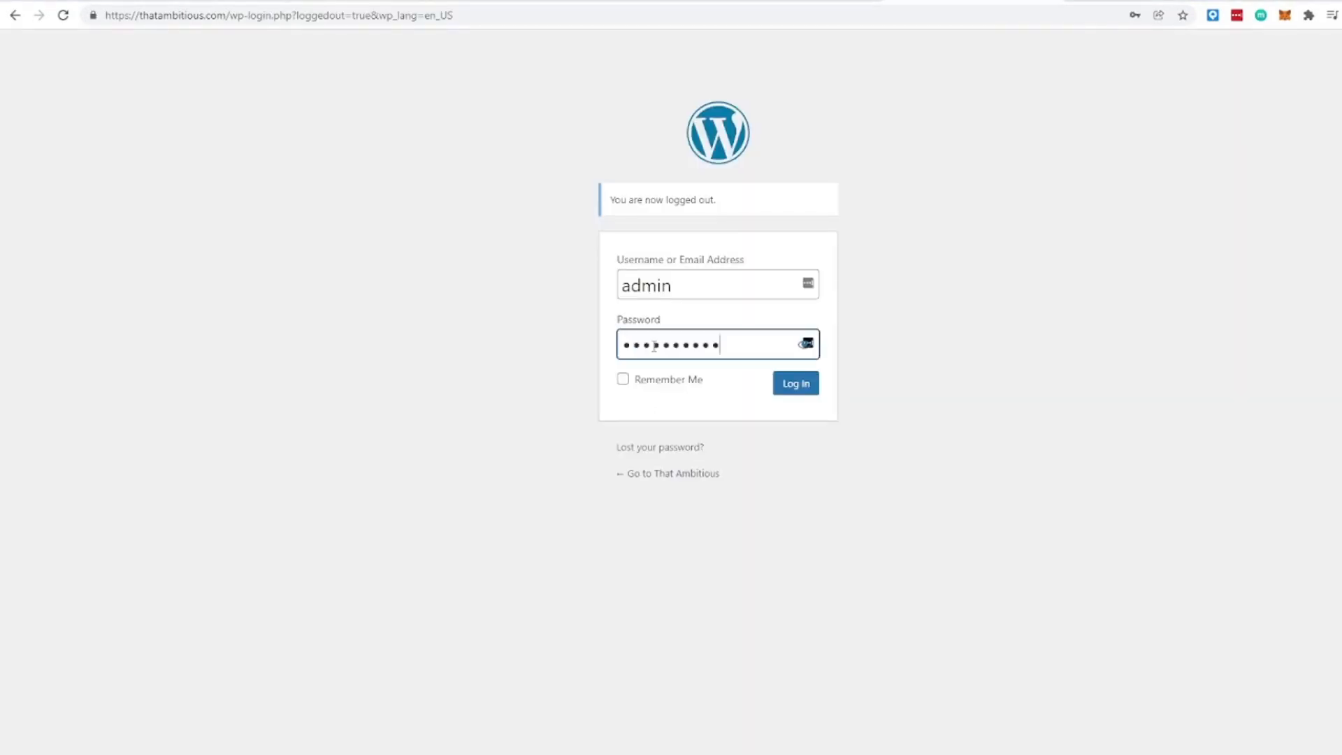
{"action": "left_click", "coordinate": [795, 389]}
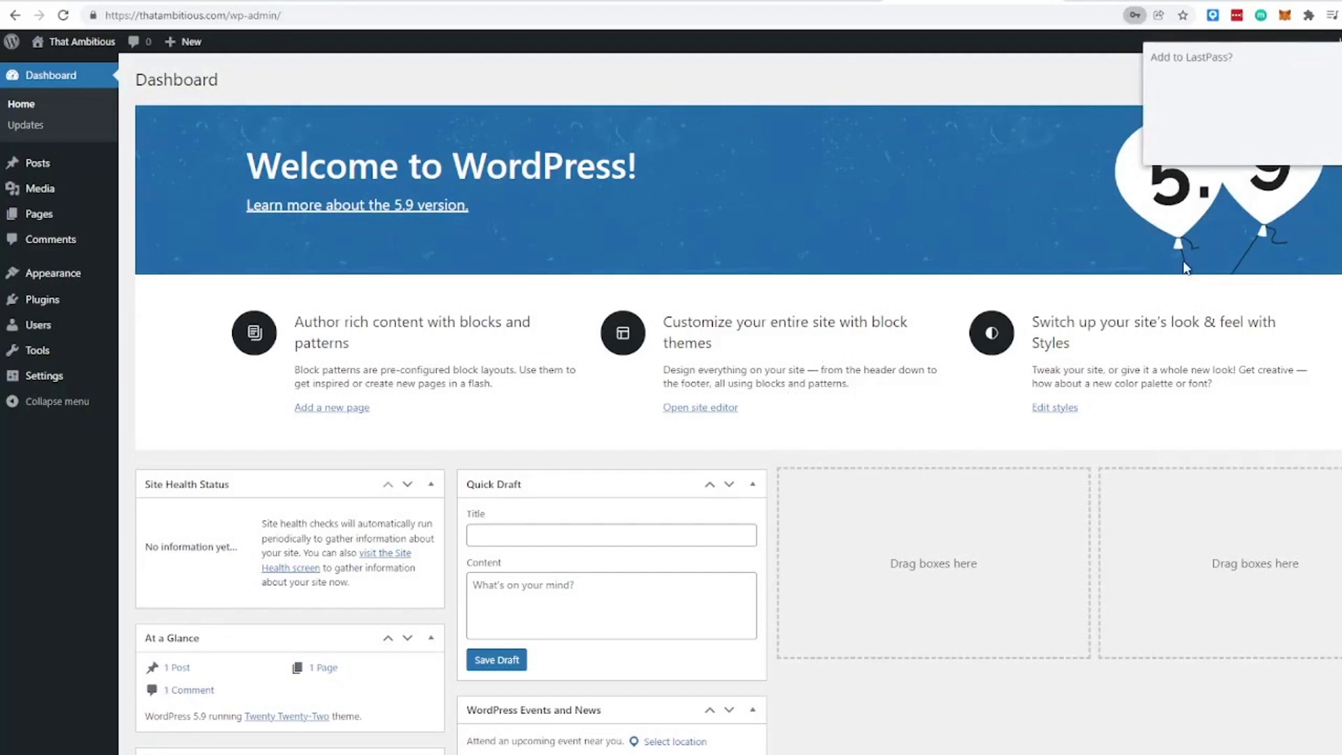
{"action": "left_click", "coordinate": [1333, 150]}
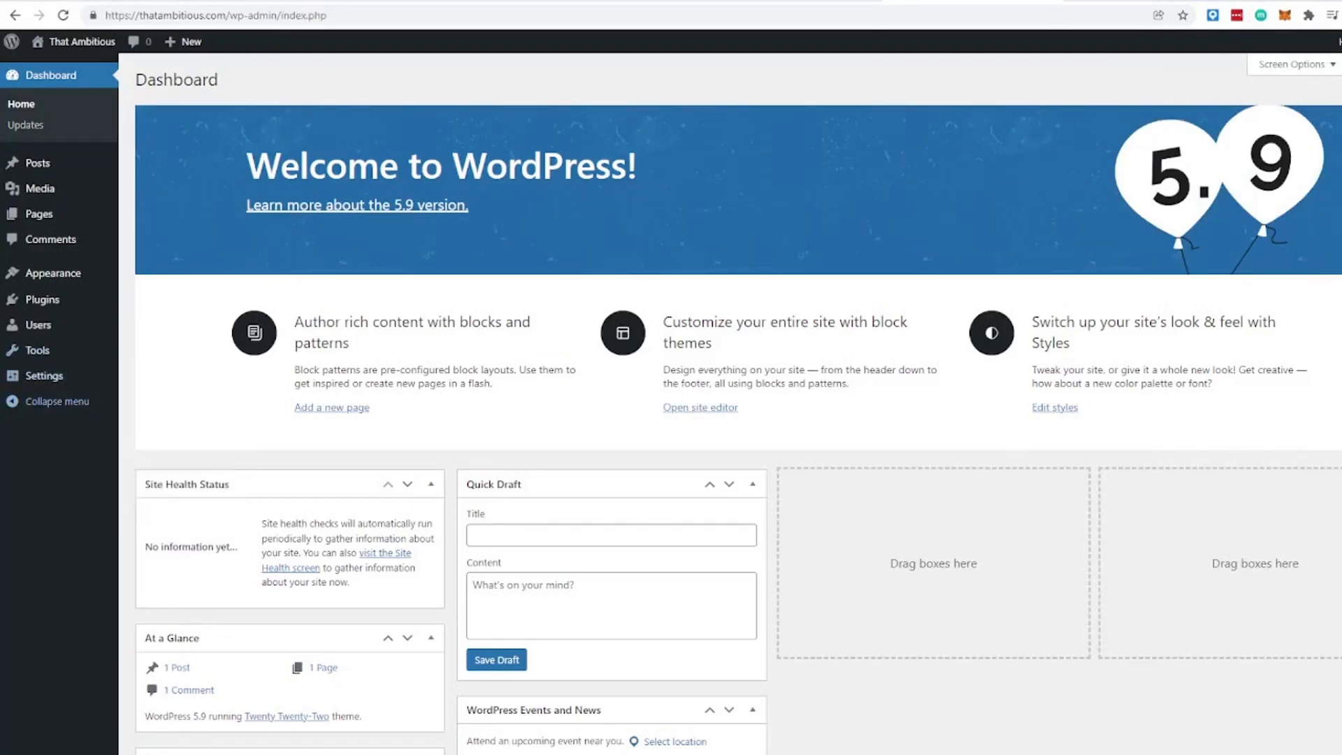
Open the installed themes page of the WordPress site.
{"action": "mouse_move", "coordinate": [53, 273]}
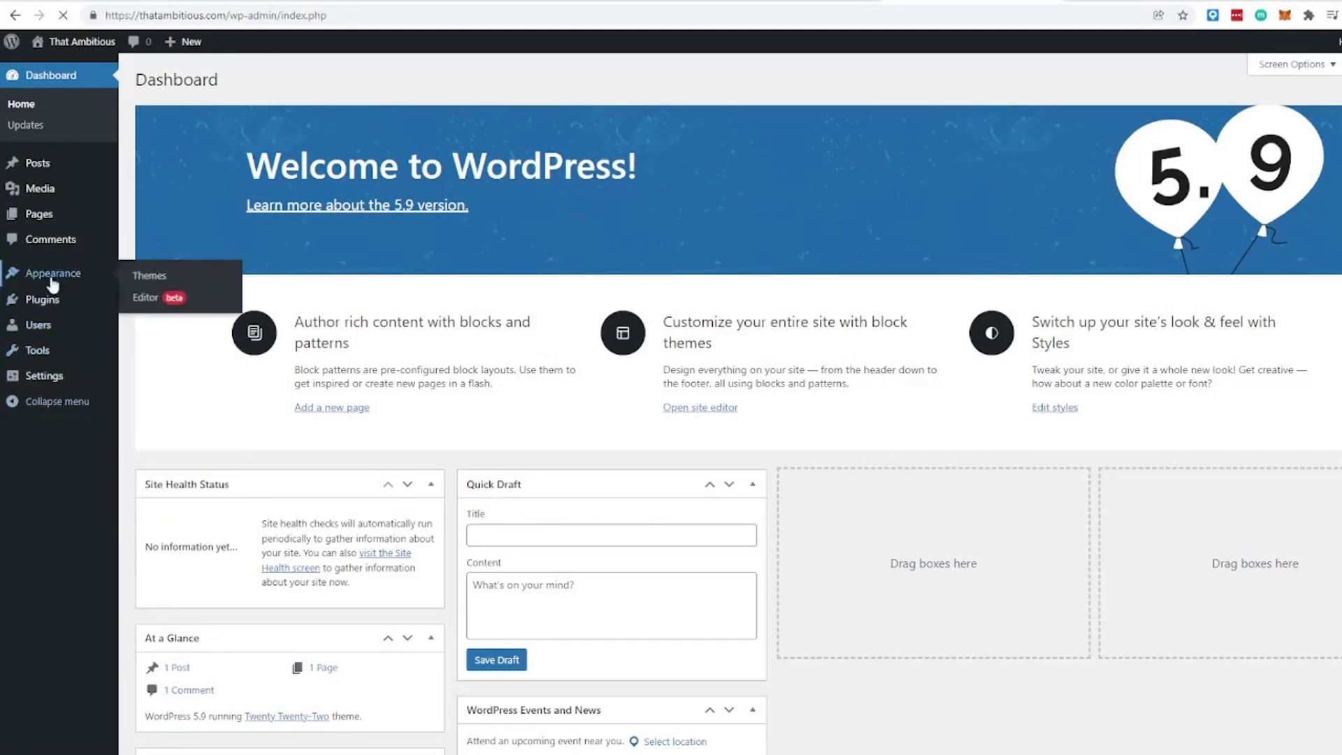
{"action": "left_click", "coordinate": [139, 279]}
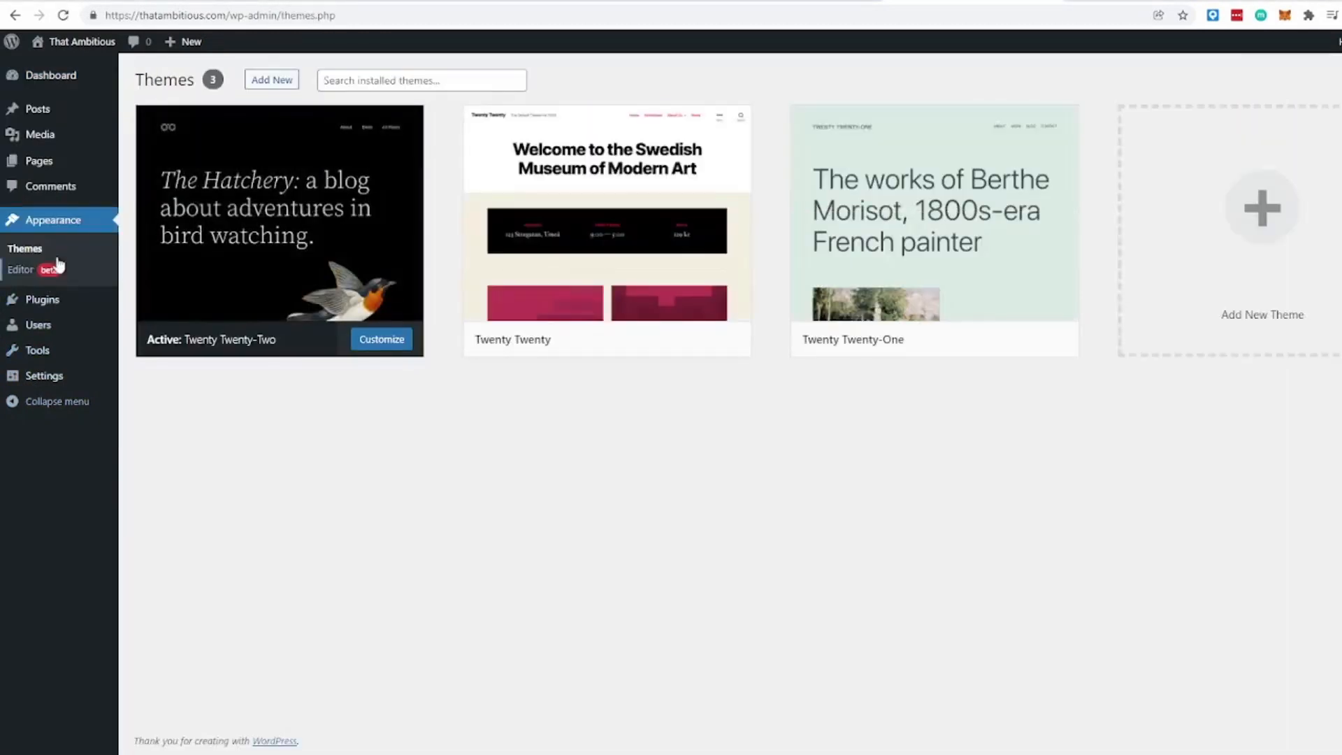
{"action": "left_click", "coordinate": [33, 252]}
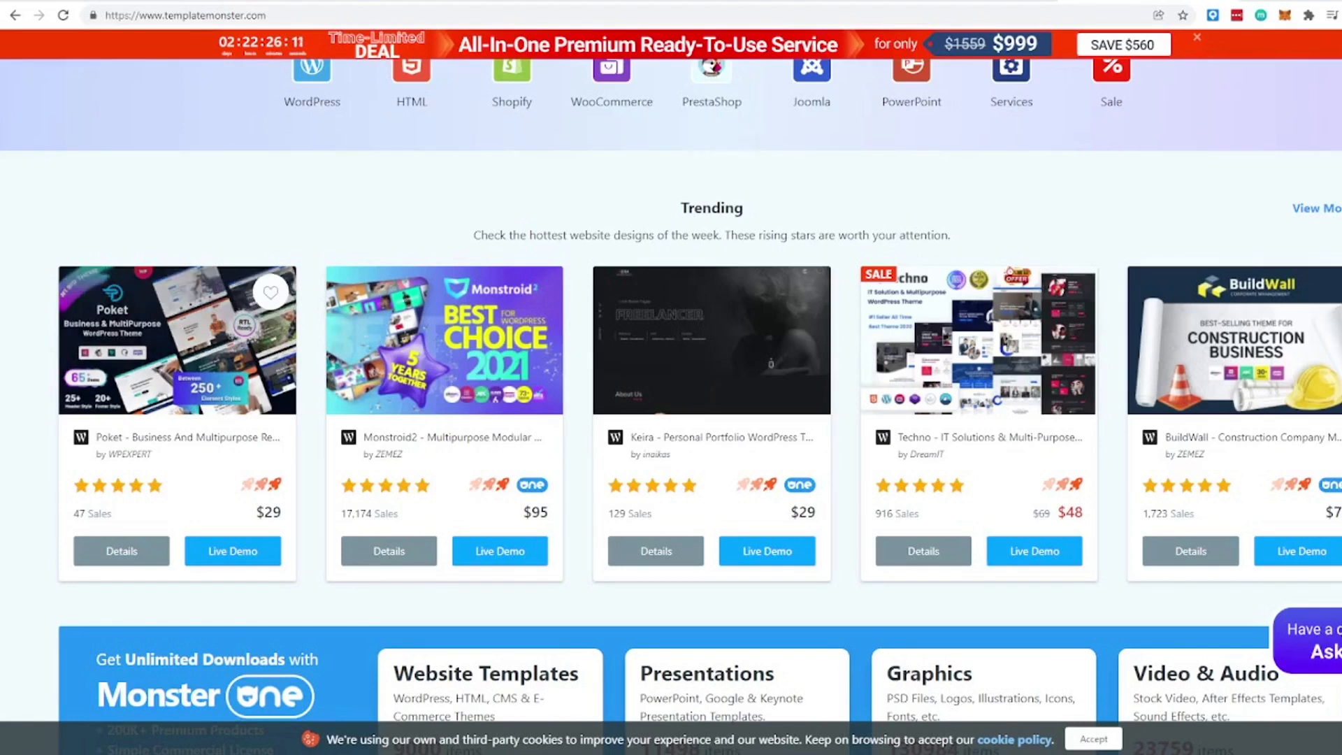
Open the WooCommerce themes on TemplateMonster and look through the bestselling and award-winning themes.
{"action": "scroll", "coordinate": [671, 392], "scroll_direction": "up", "scroll_amount": 1}
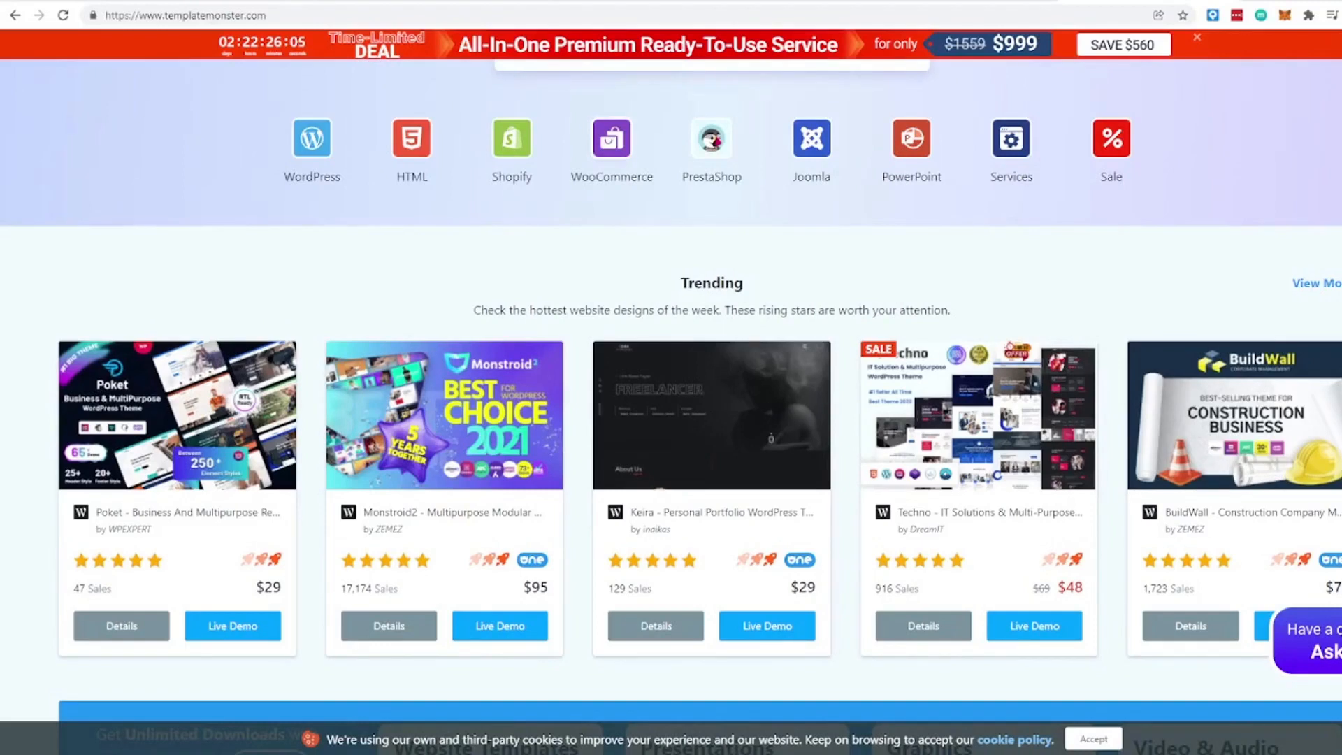
{"action": "left_click", "coordinate": [607, 180]}
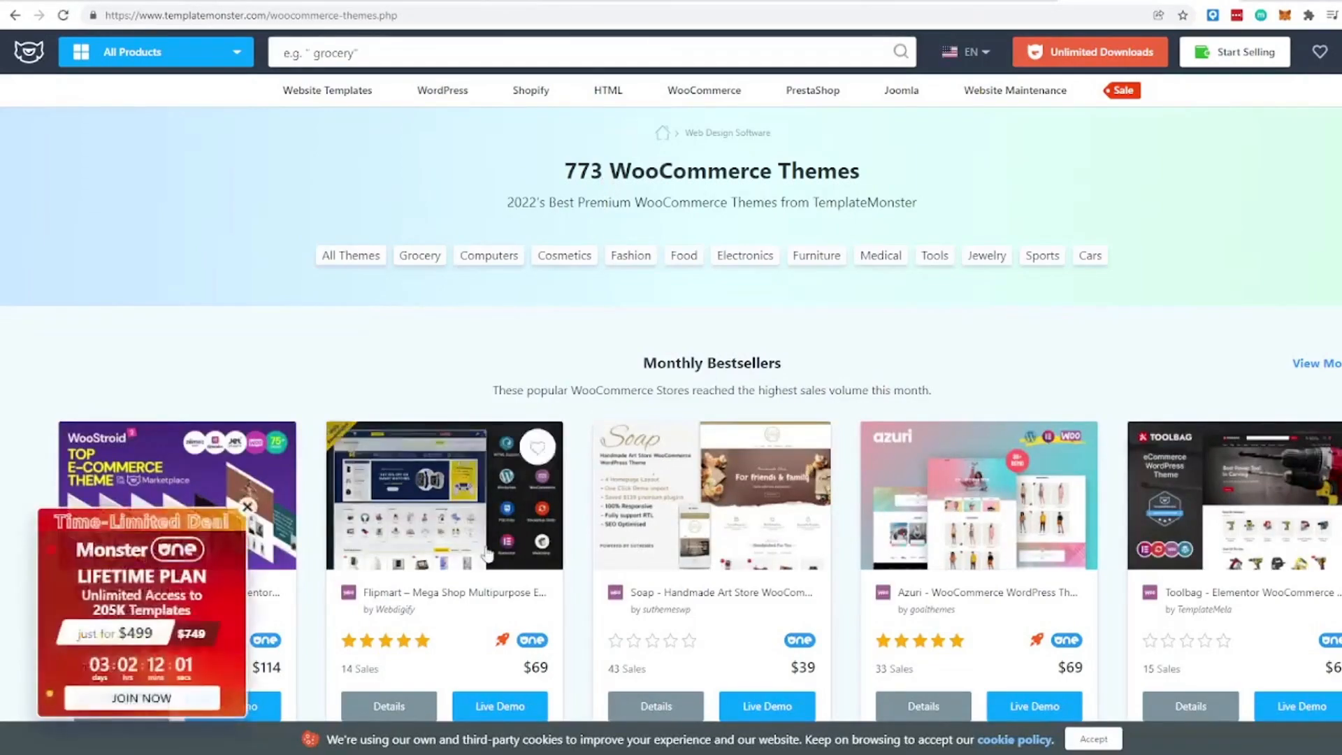
{"action": "scroll", "coordinate": [490, 552], "scroll_direction": "down", "scroll_amount": 3}
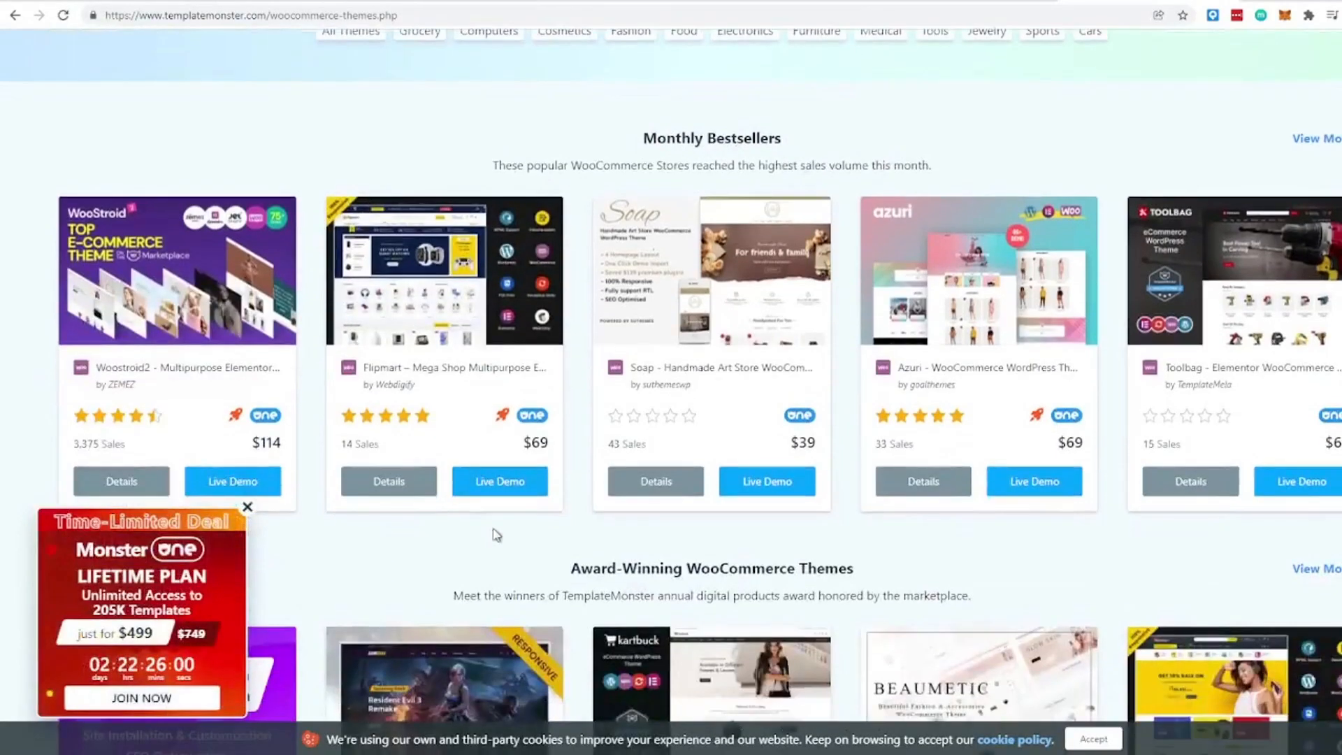
{"action": "scroll", "coordinate": [494, 536], "scroll_direction": "down", "scroll_amount": 5}
{"action": "scroll", "coordinate": [543, 450], "scroll_direction": "up", "scroll_amount": 3}
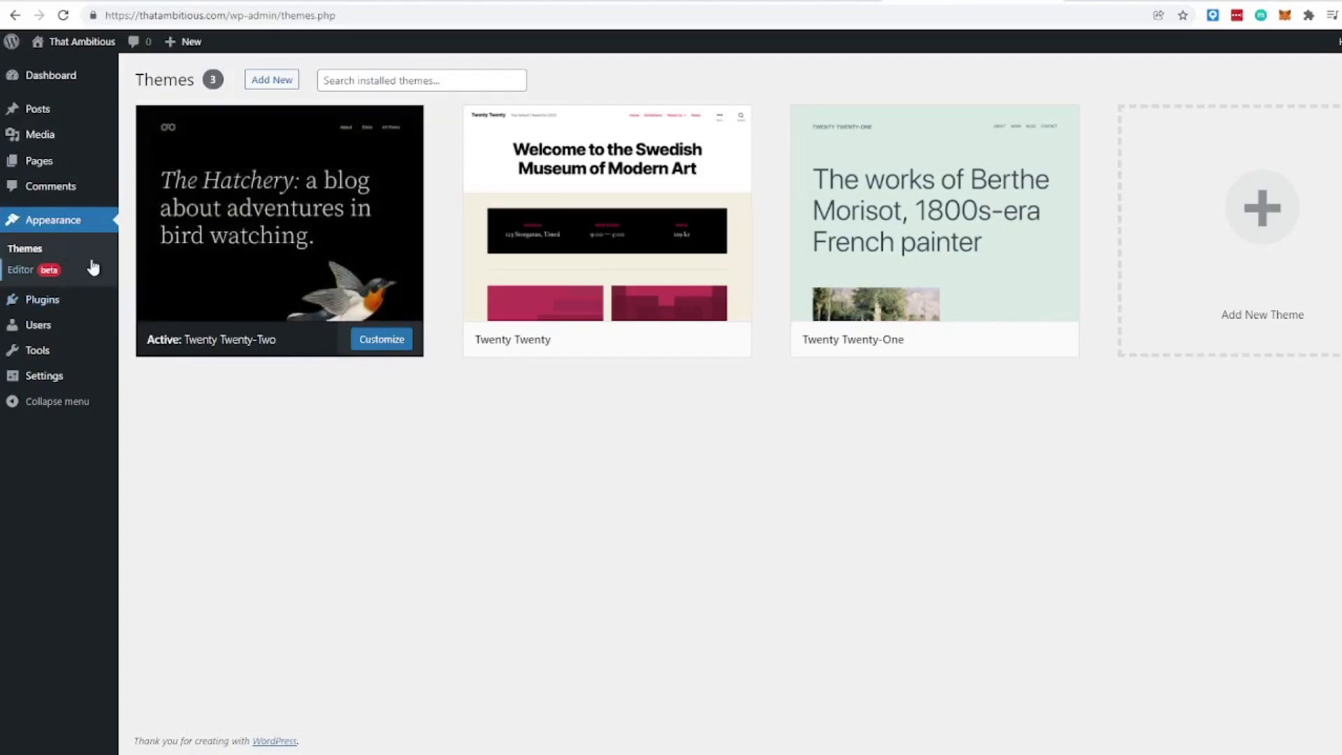
Open the WordPress theme directory for adding themes and preview the details of the popular Astra theme.
{"action": "left_click", "coordinate": [271, 81]}
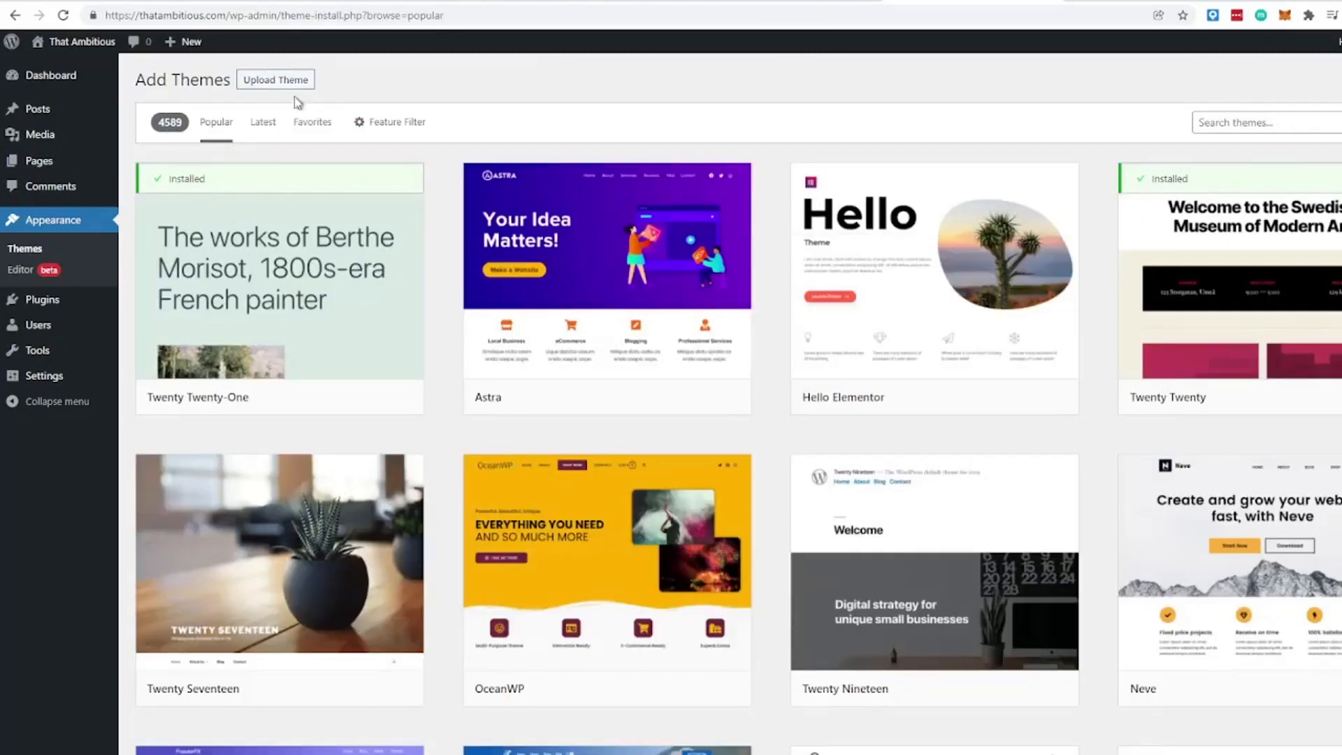
{"action": "left_click", "coordinate": [1266, 125]}
{"action": "type", "text": "woocommerce"}
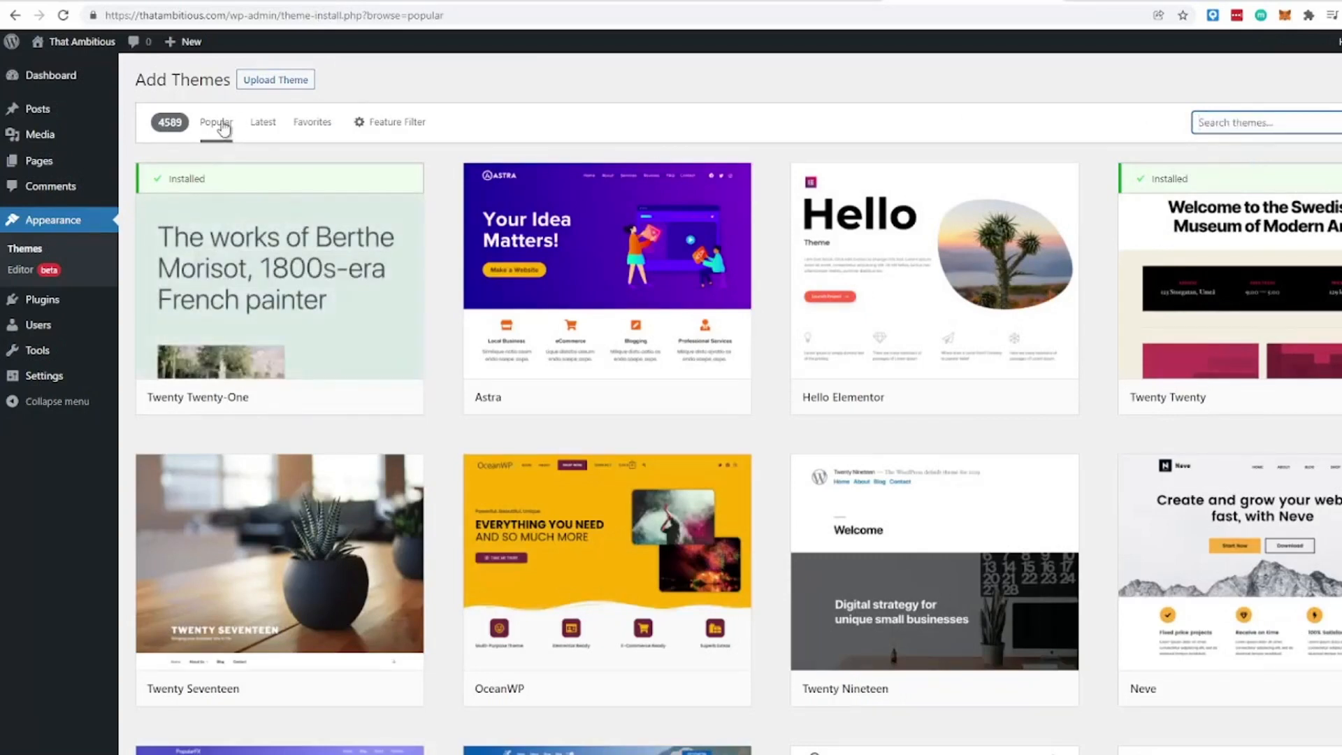
{"action": "mouse_move", "coordinate": [330, 191]}
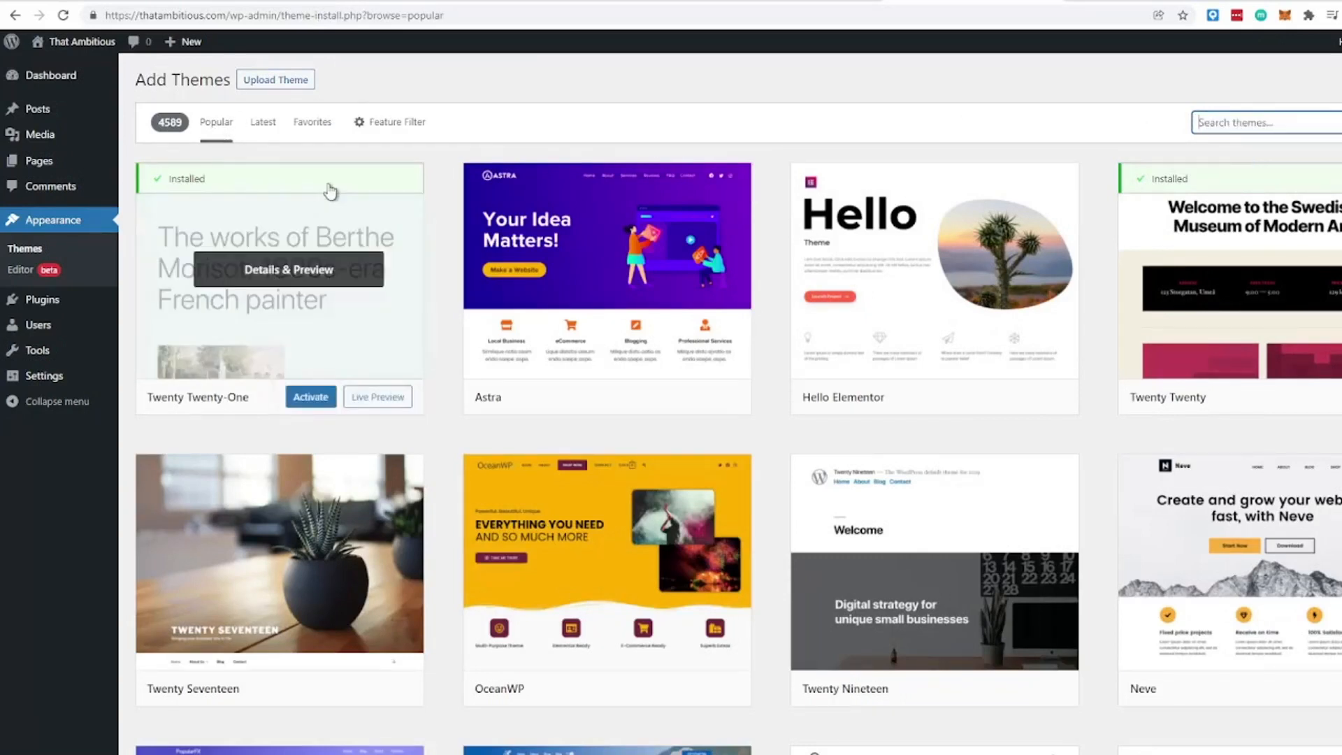
{"action": "mouse_move", "coordinate": [715, 346]}
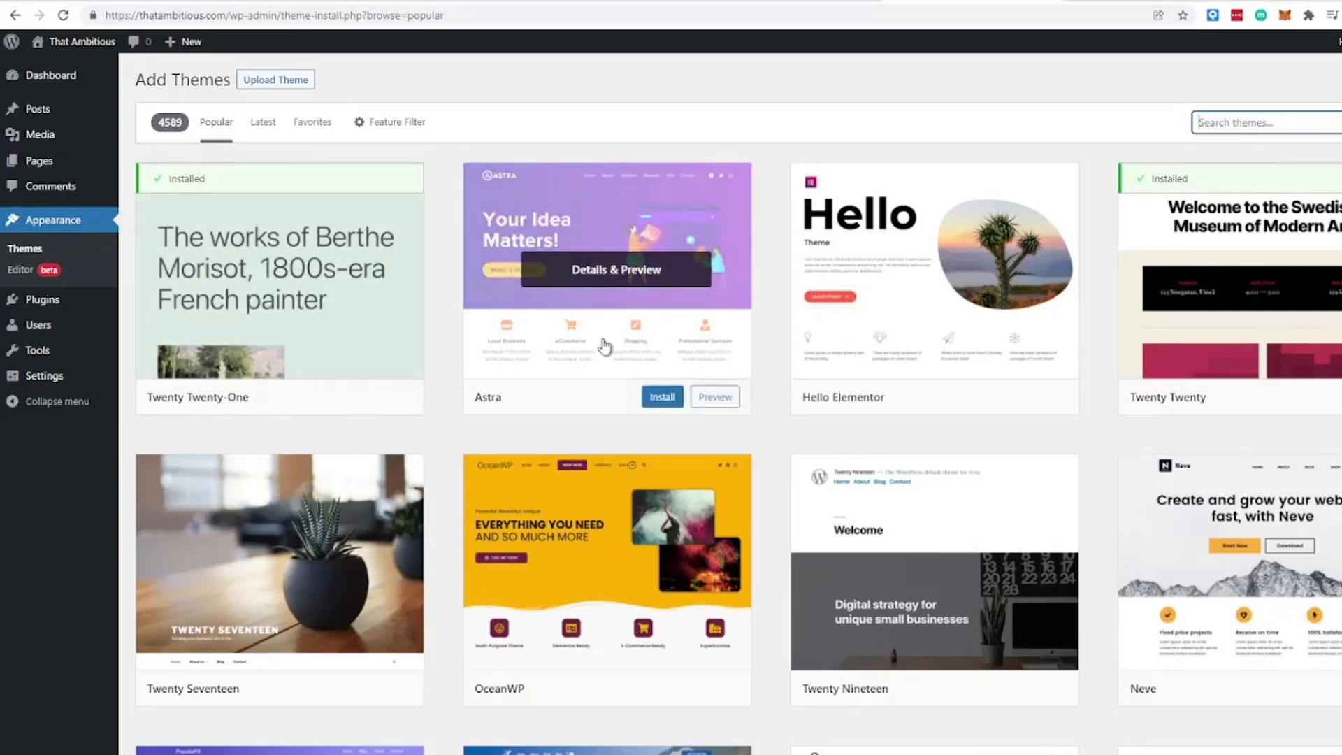
{"action": "left_click", "coordinate": [607, 282]}
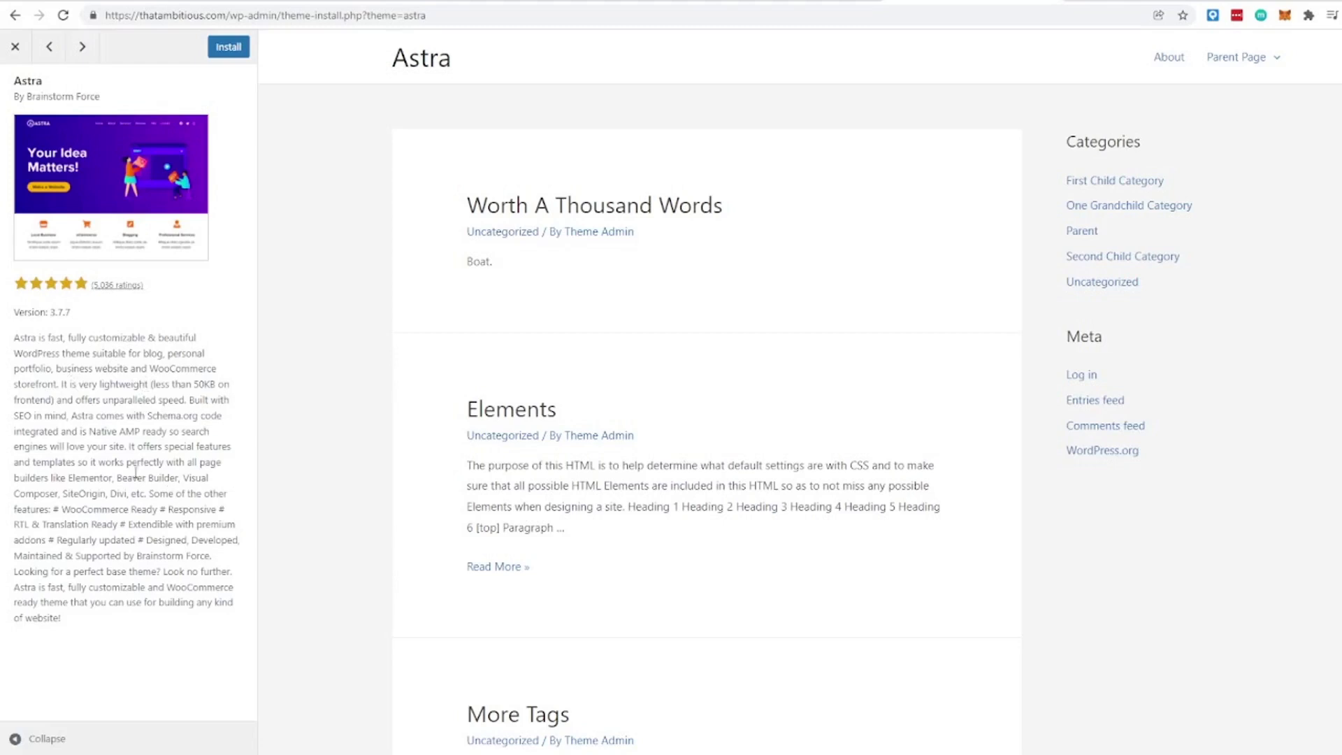
Review the Astra theme's page builder and responsive features in its description, and install and activate it.
{"action": "left_click_drag", "start_coordinate": [70, 481], "coordinate": [114, 480]}
{"action": "left_click_drag", "start_coordinate": [169, 510], "coordinate": [222, 510]}
{"action": "left_click", "coordinate": [227, 49]}
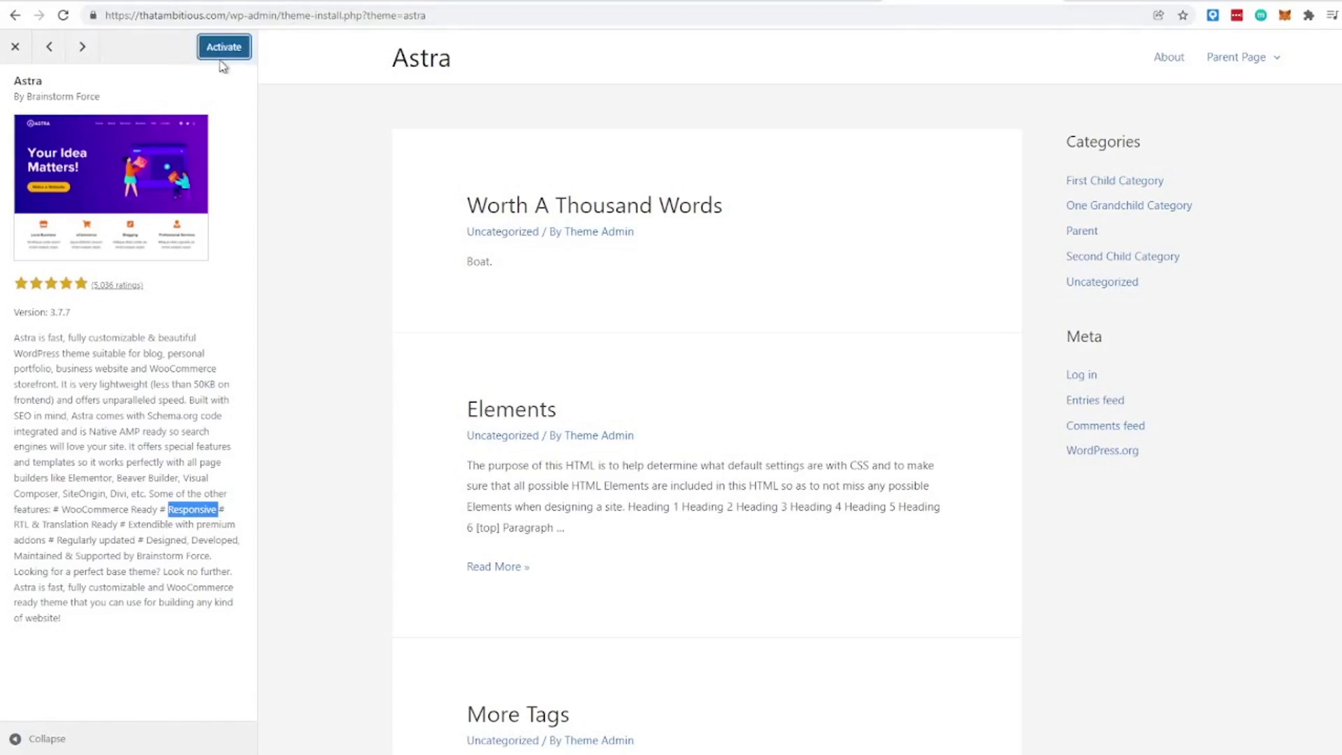
{"action": "left_click", "coordinate": [219, 52]}
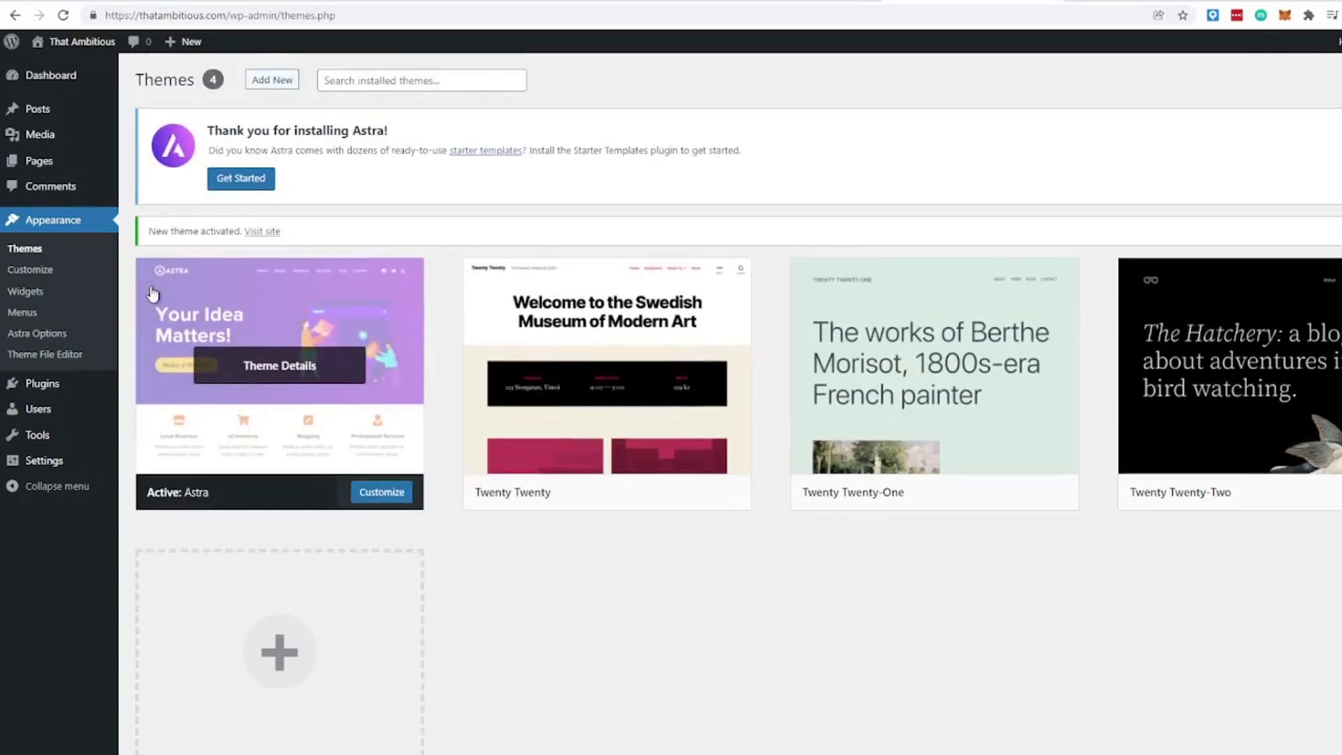
View the site's front page with the Astra theme and return to the WordPress dashboard.
{"action": "mouse_move", "coordinate": [66, 43]}
{"action": "left_click", "coordinate": [60, 70]}
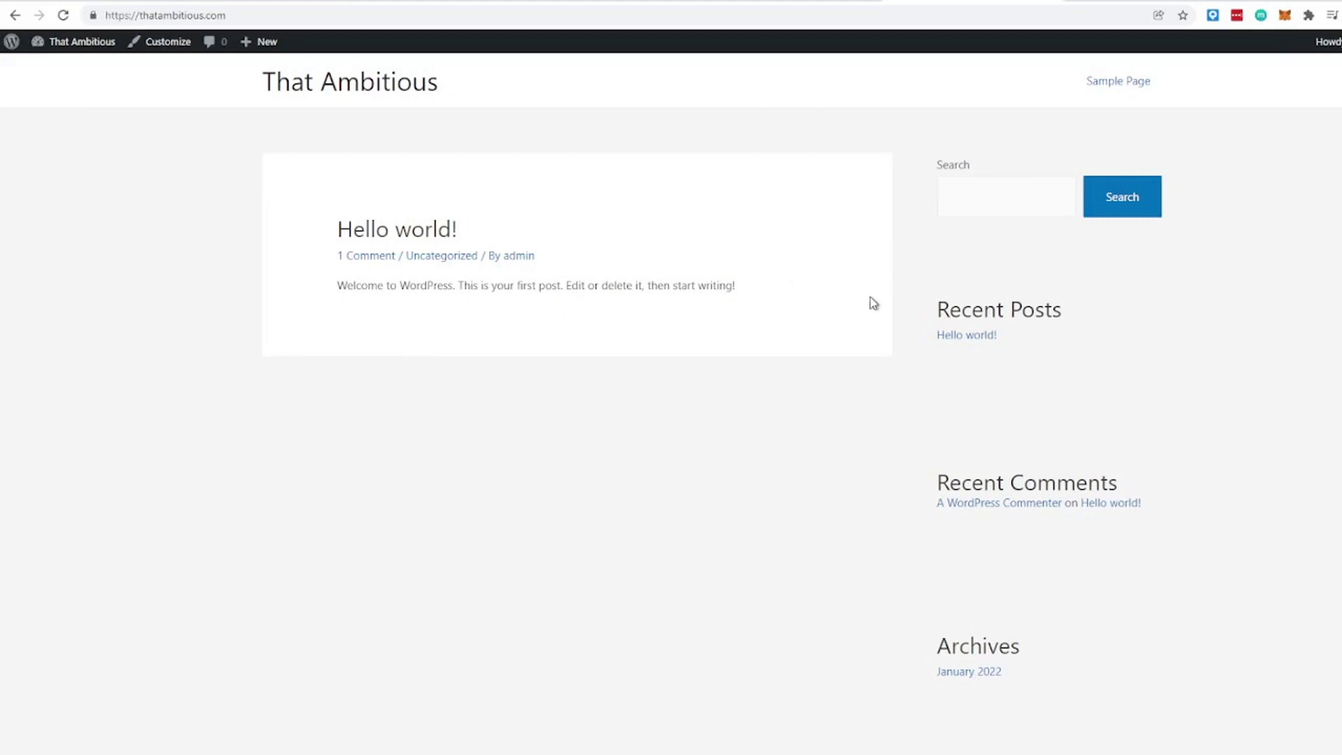
{"action": "mouse_move", "coordinate": [56, 44]}
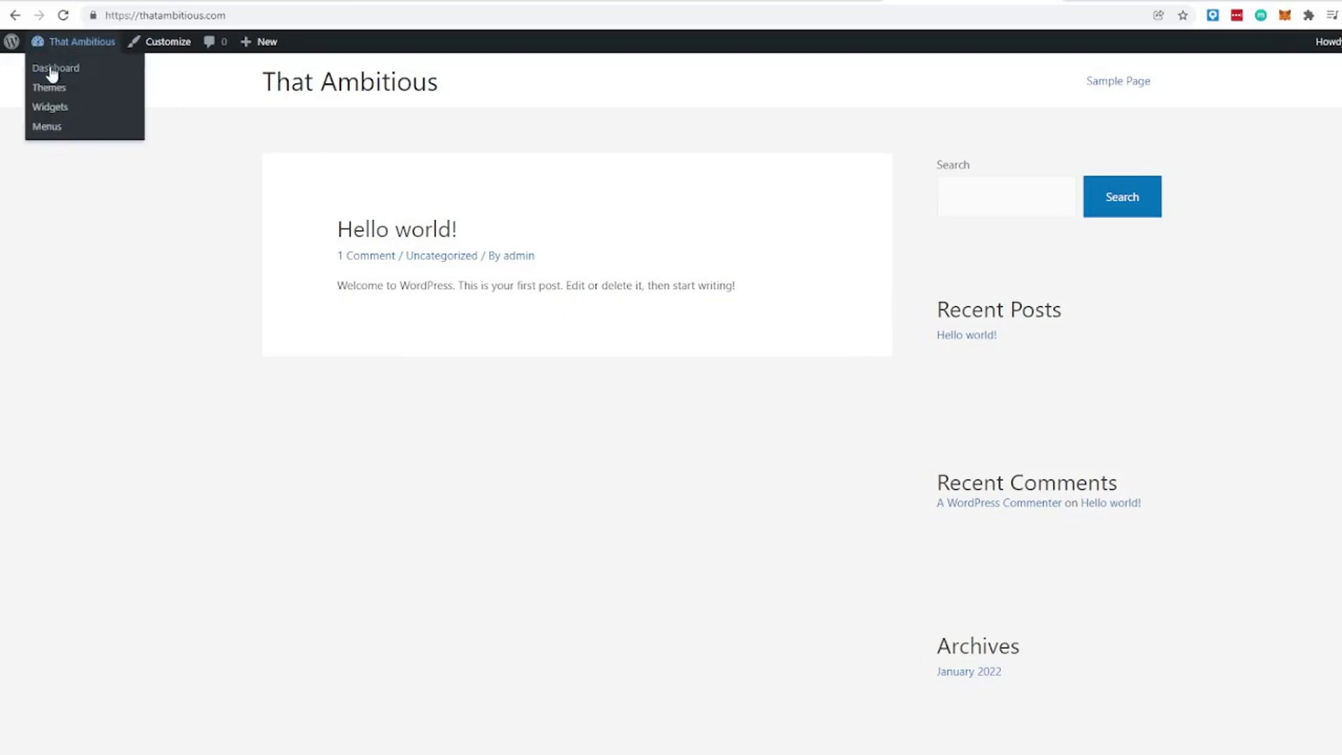
{"action": "left_click", "coordinate": [52, 70]}
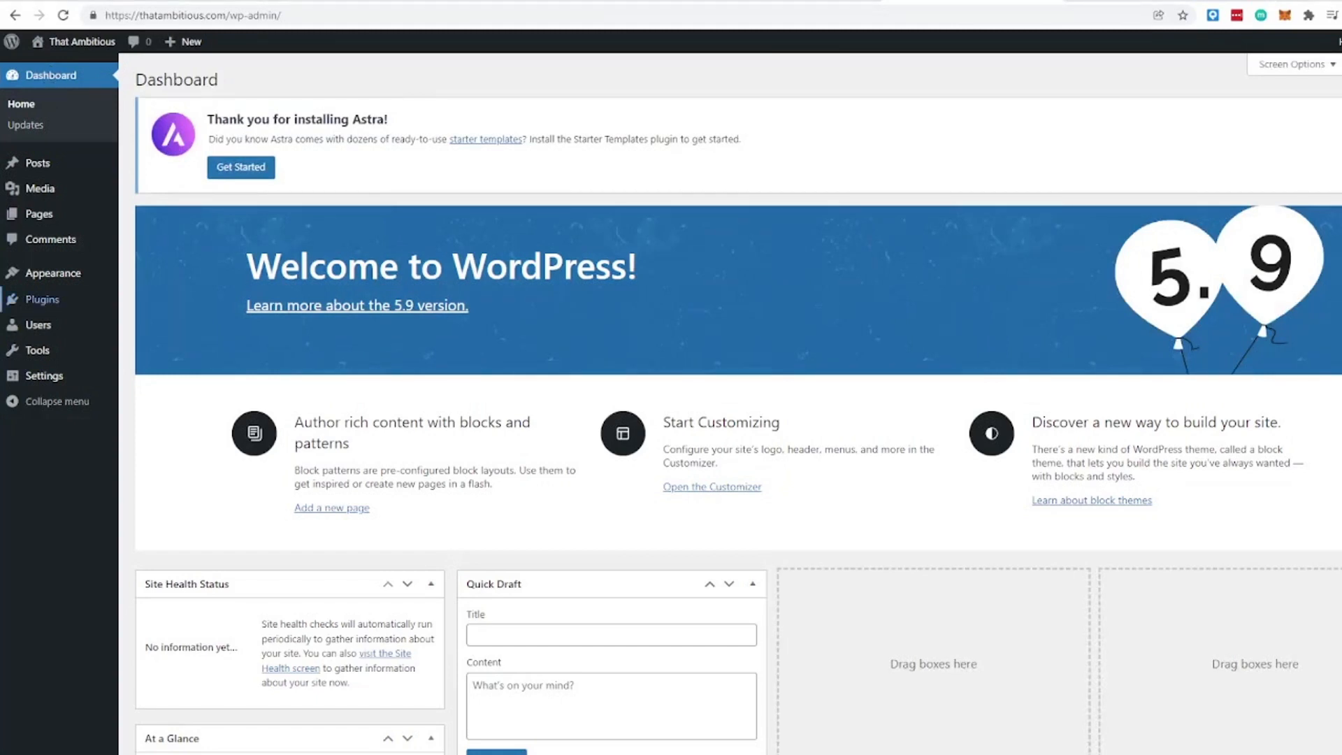
Open the page for adding new plugins and search the plugin directory for "elementor".
{"action": "left_click", "coordinate": [44, 302]}
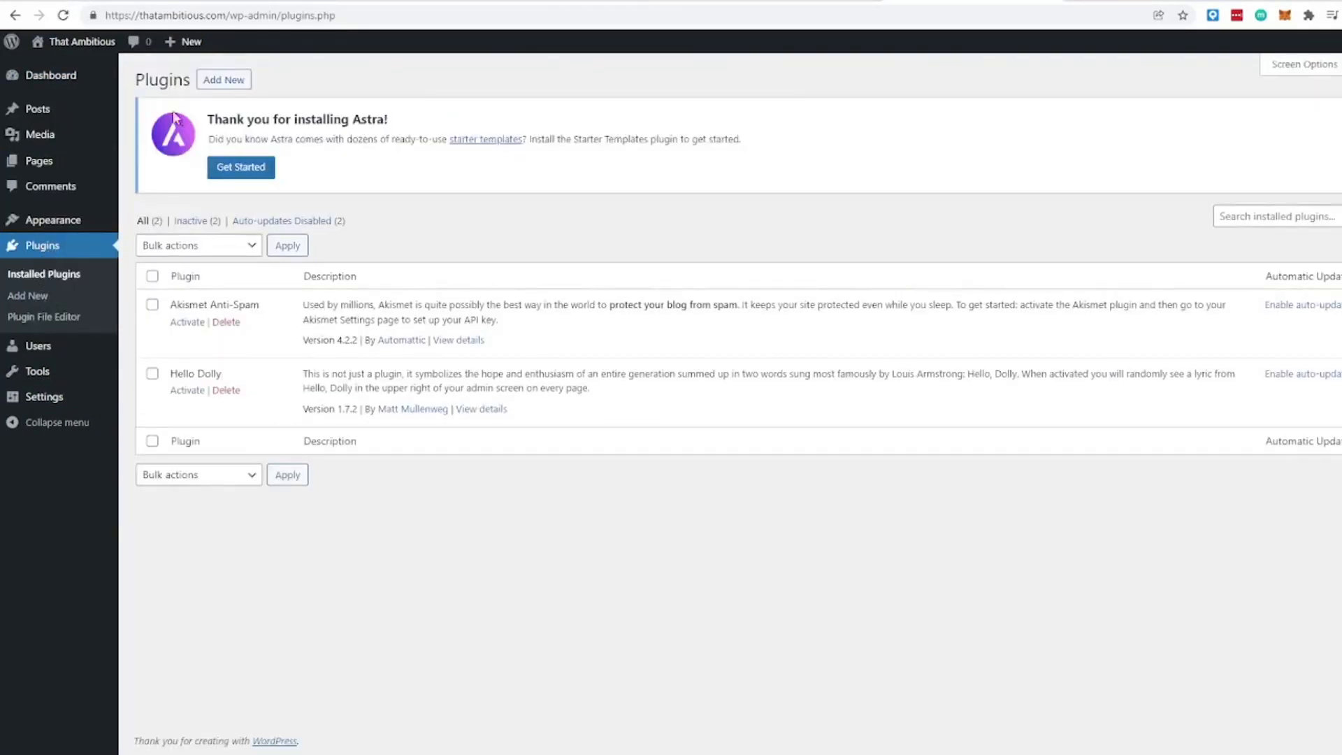
{"action": "left_click", "coordinate": [219, 81]}
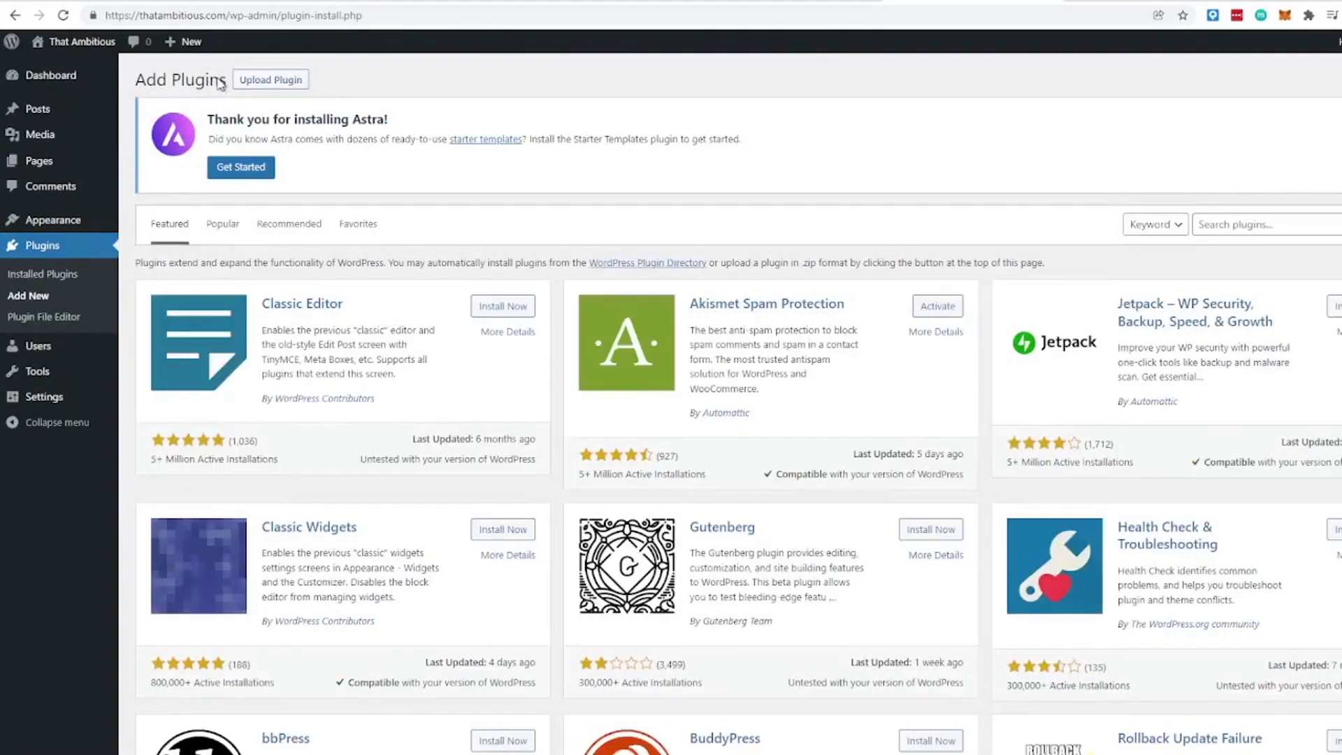
{"action": "left_click", "coordinate": [1233, 222]}
{"action": "type", "text": "element"}
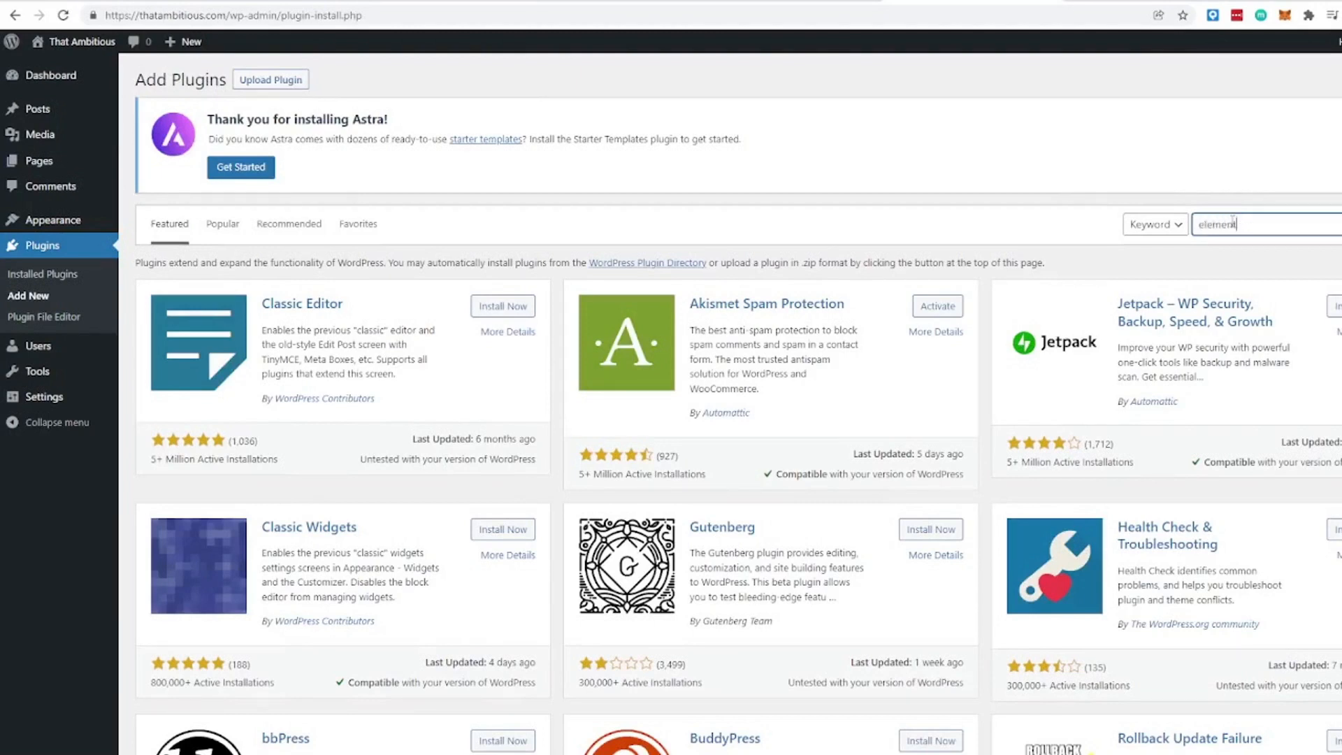
{"action": "type", "text": "or"}
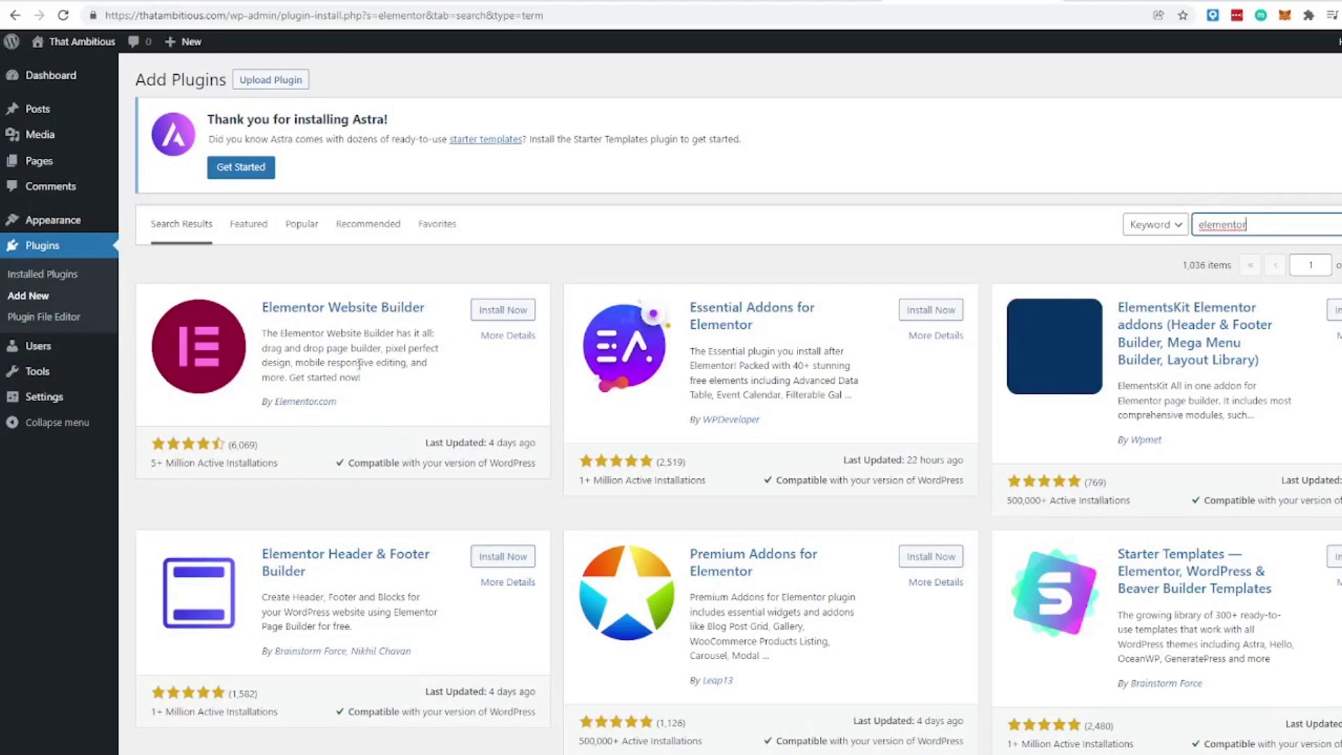
Install and activate the Elementor Website Builder plugin, and look over its new admin menu entries.
{"action": "left_click", "coordinate": [272, 309]}
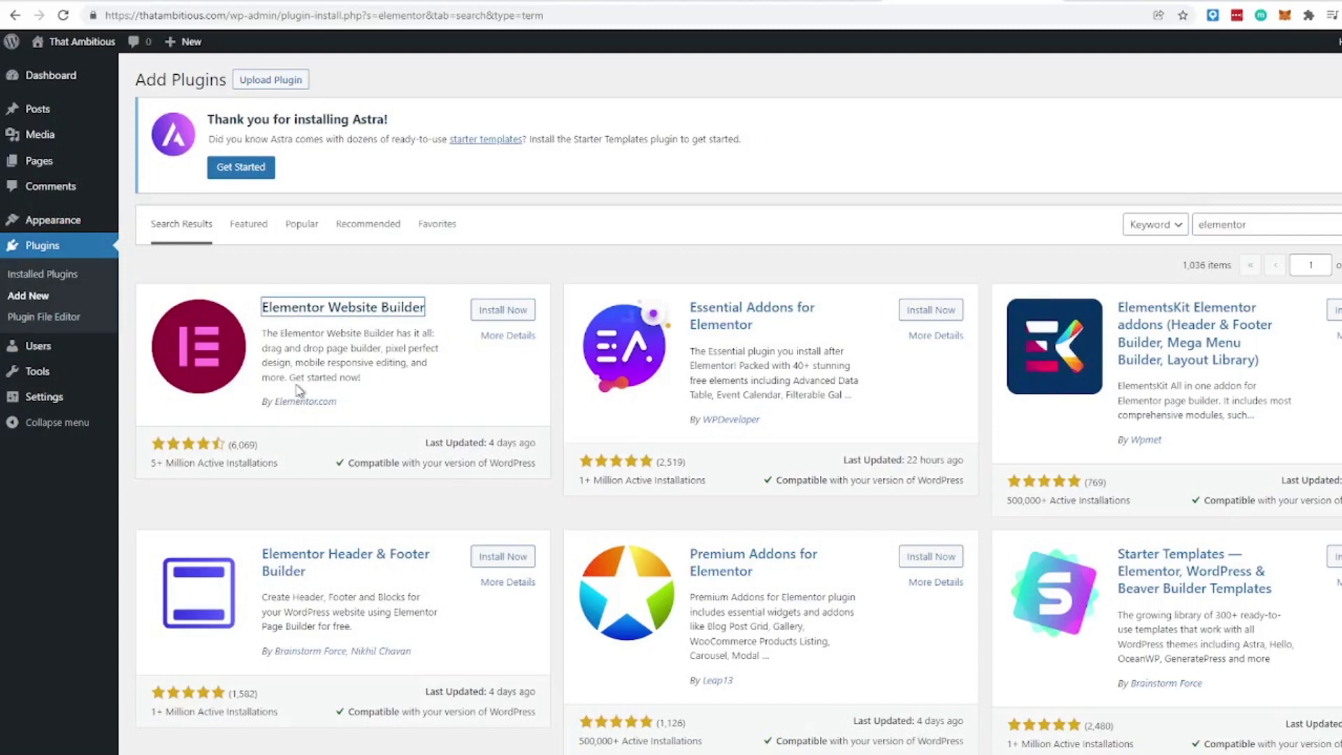
{"action": "left_click", "coordinate": [511, 320]}
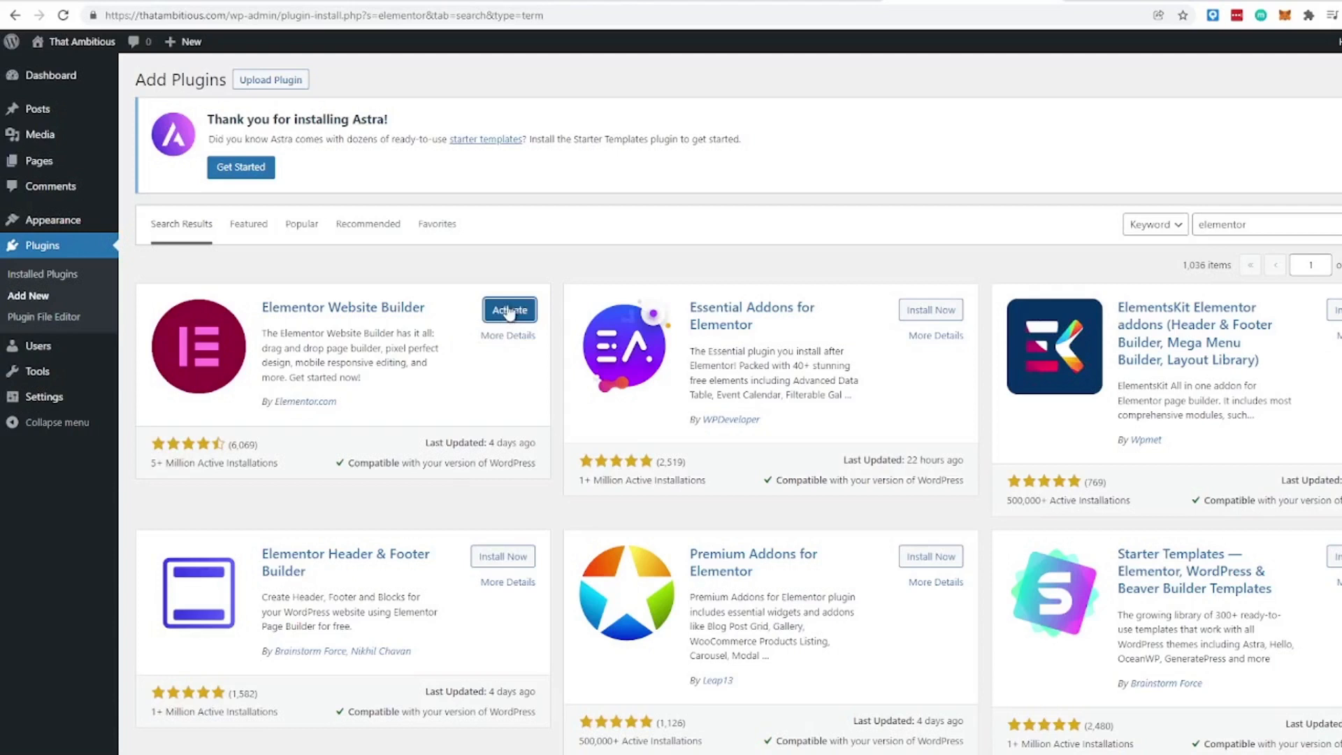
{"action": "left_click", "coordinate": [509, 313]}
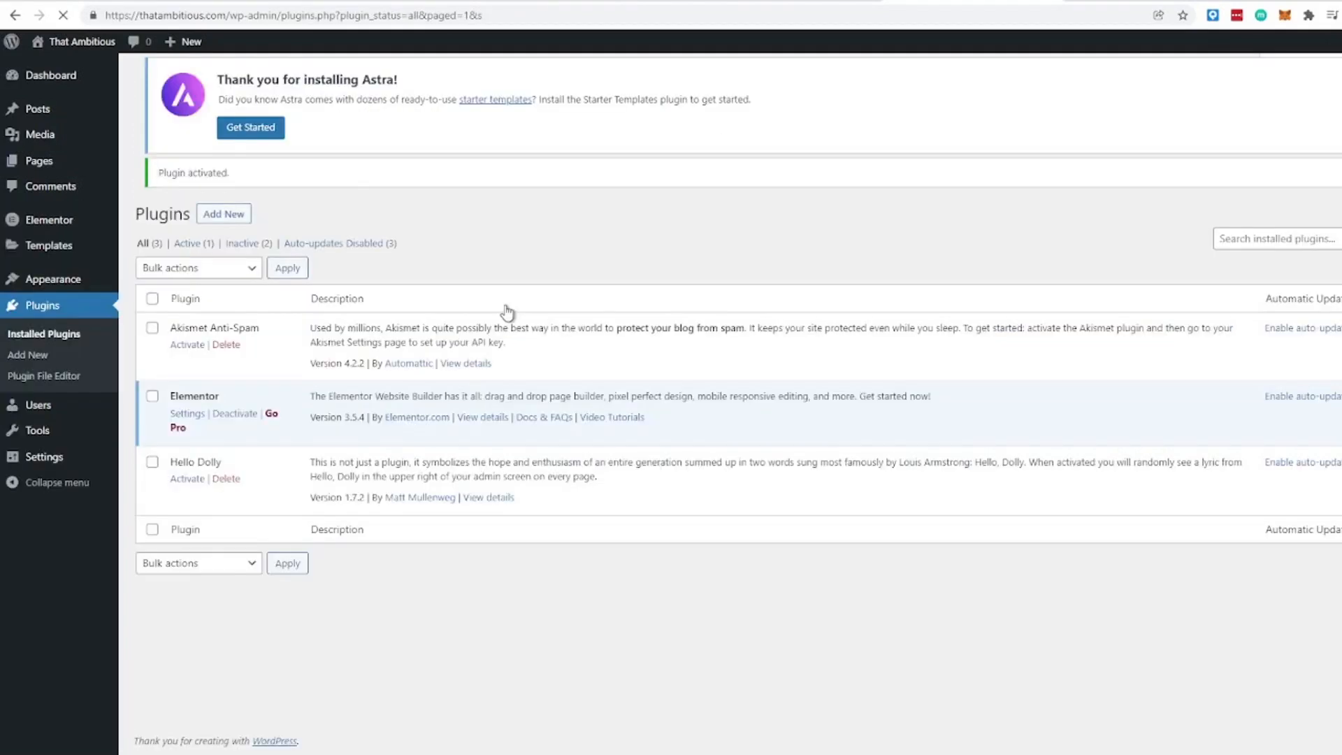
{"action": "mouse_move", "coordinate": [30, 225]}
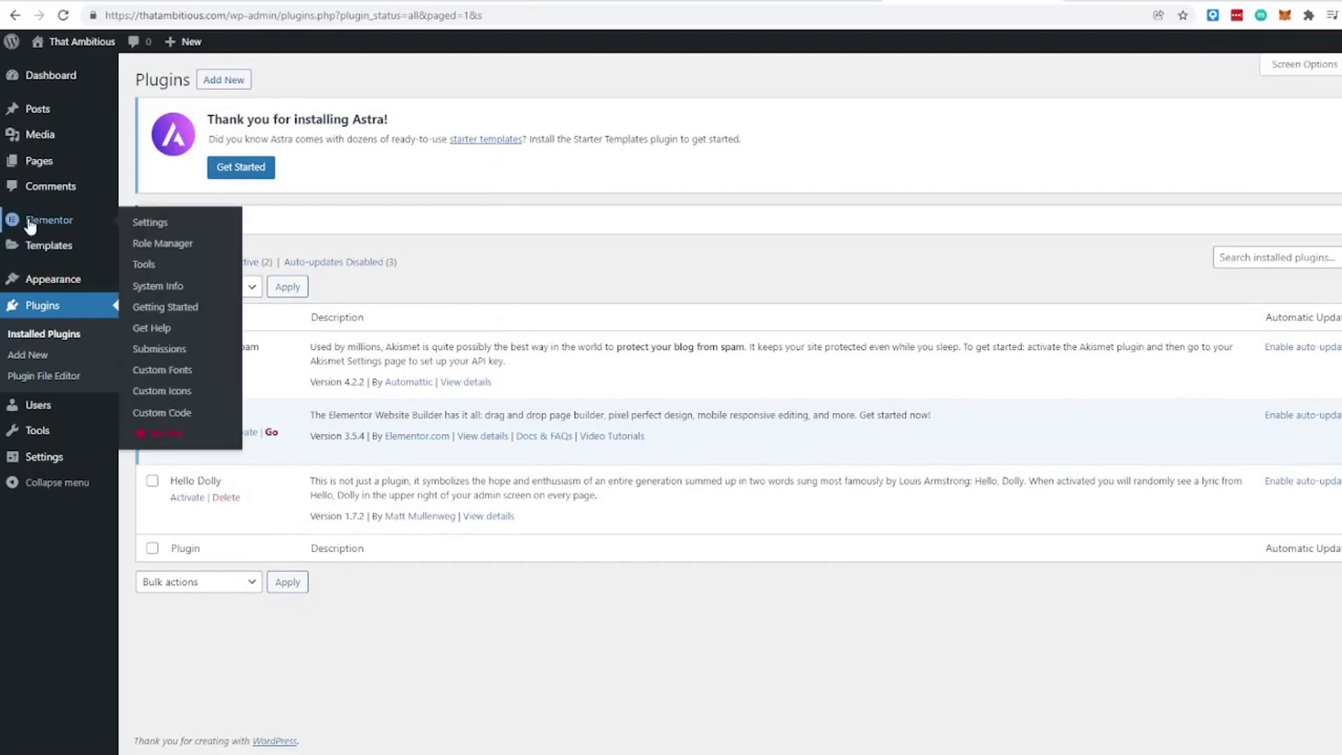
{"action": "mouse_move", "coordinate": [49, 266]}
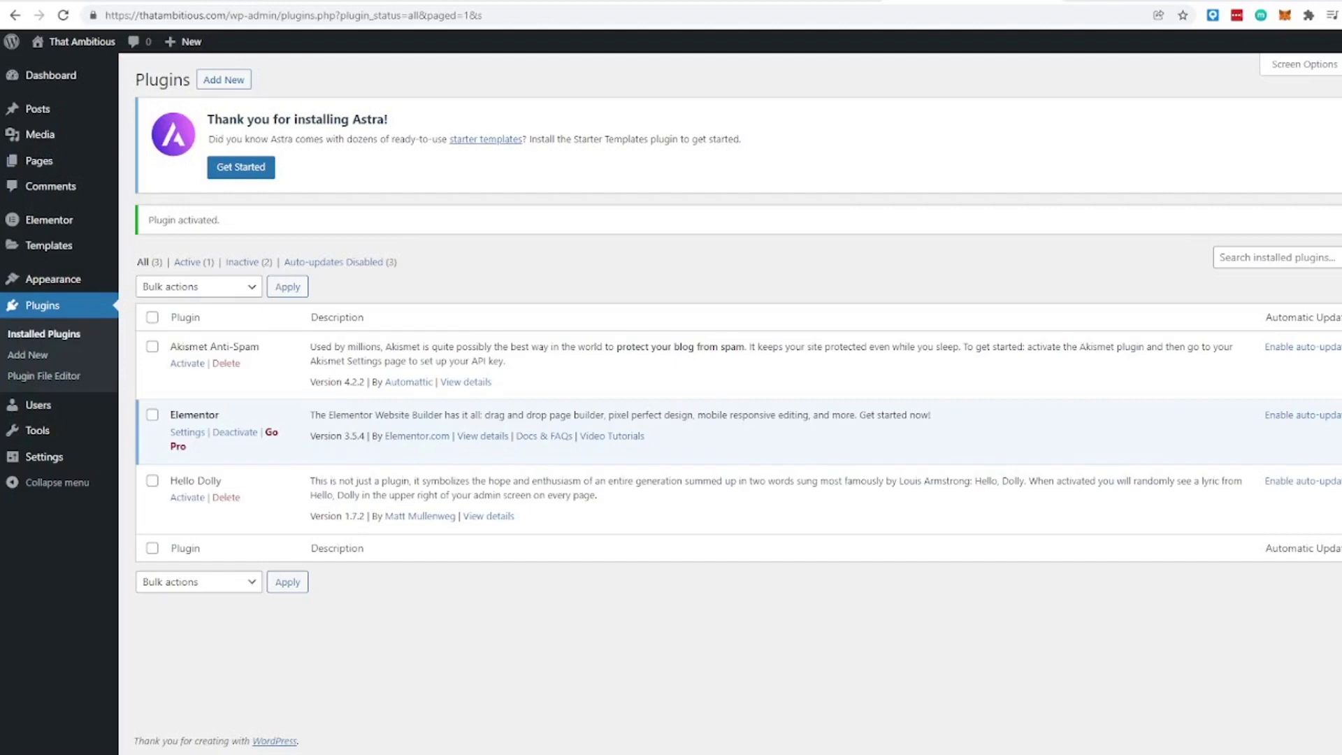
Activate the Akismet Anti-Spam plugin, start its account setup and review the available Akismet plans.
{"action": "left_click", "coordinate": [186, 363]}
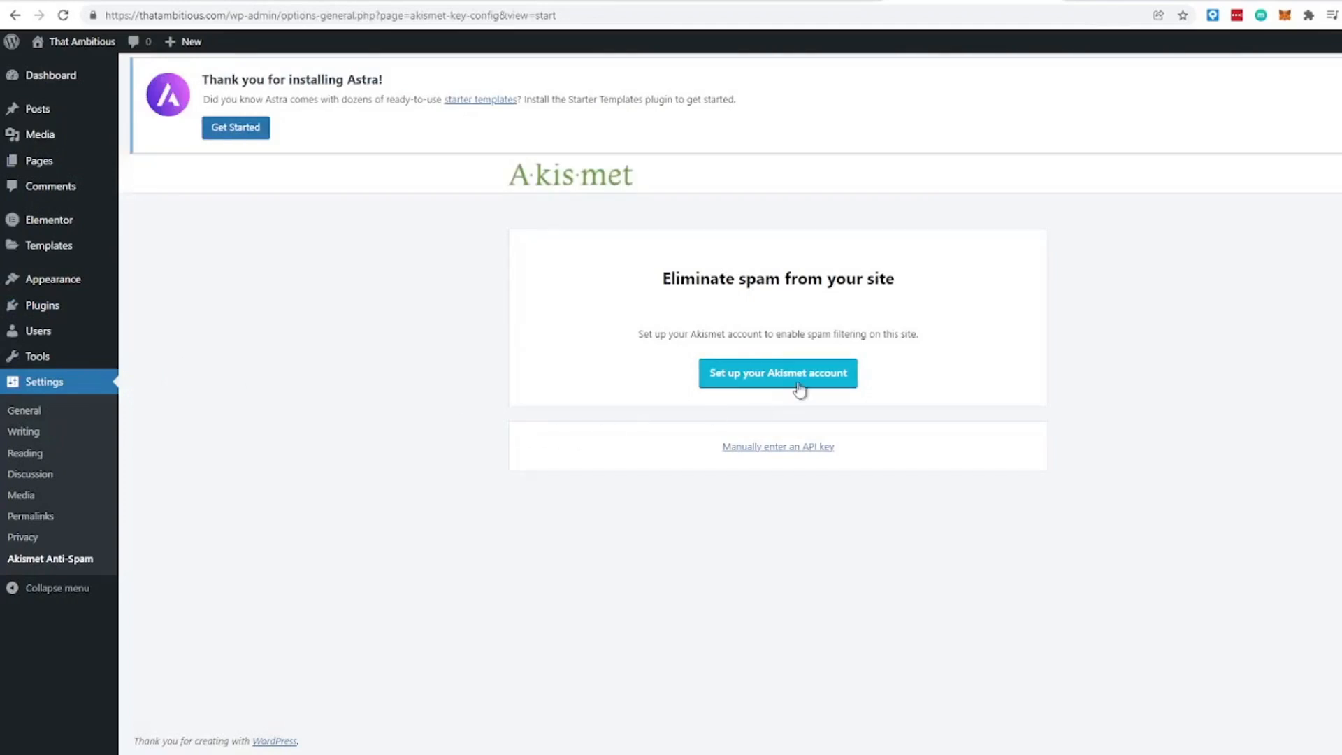
{"action": "left_click", "coordinate": [773, 377]}
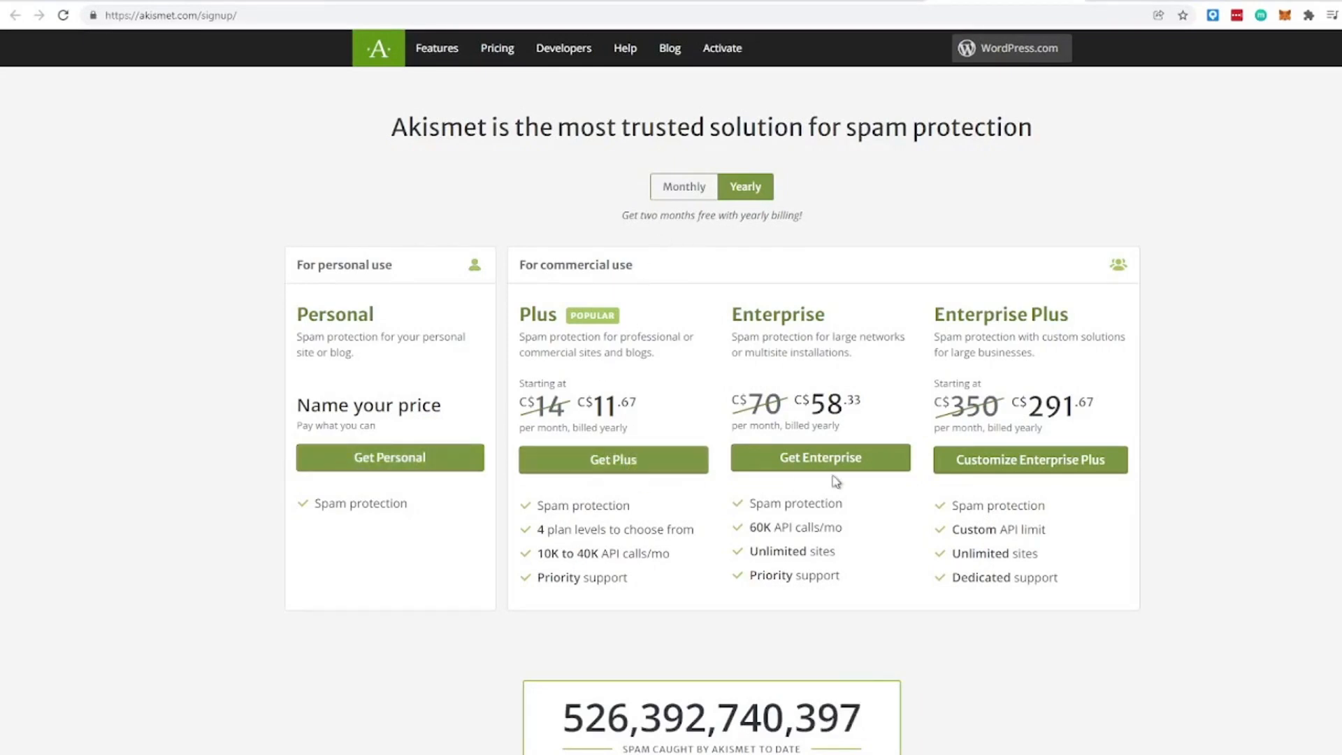
{"action": "scroll", "coordinate": [836, 481], "scroll_direction": "down", "scroll_amount": 1}
{"action": "scroll", "coordinate": [830, 476], "scroll_direction": "up", "scroll_amount": 1}
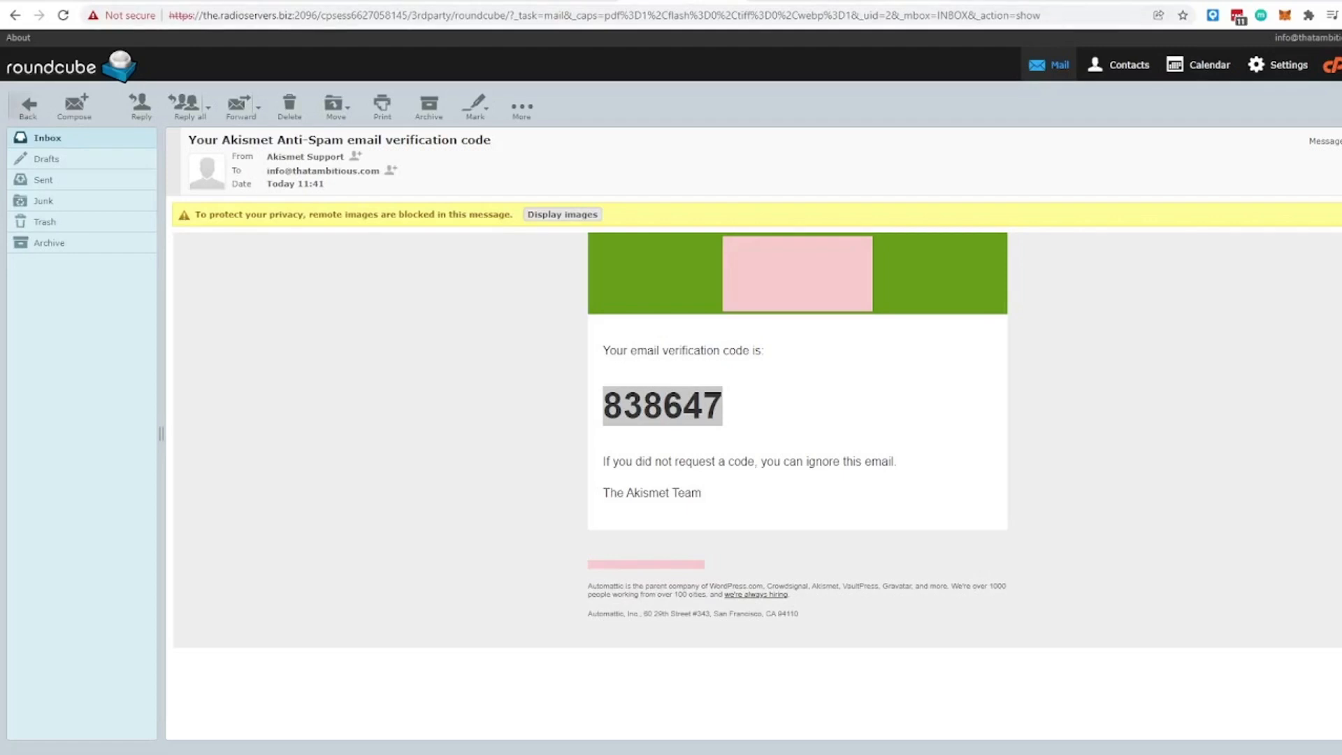
Return to the Akismet signup page, paste the email verification code from the mailbox and continue the signup.
{"action": "left_click", "coordinate": [903, 2]}
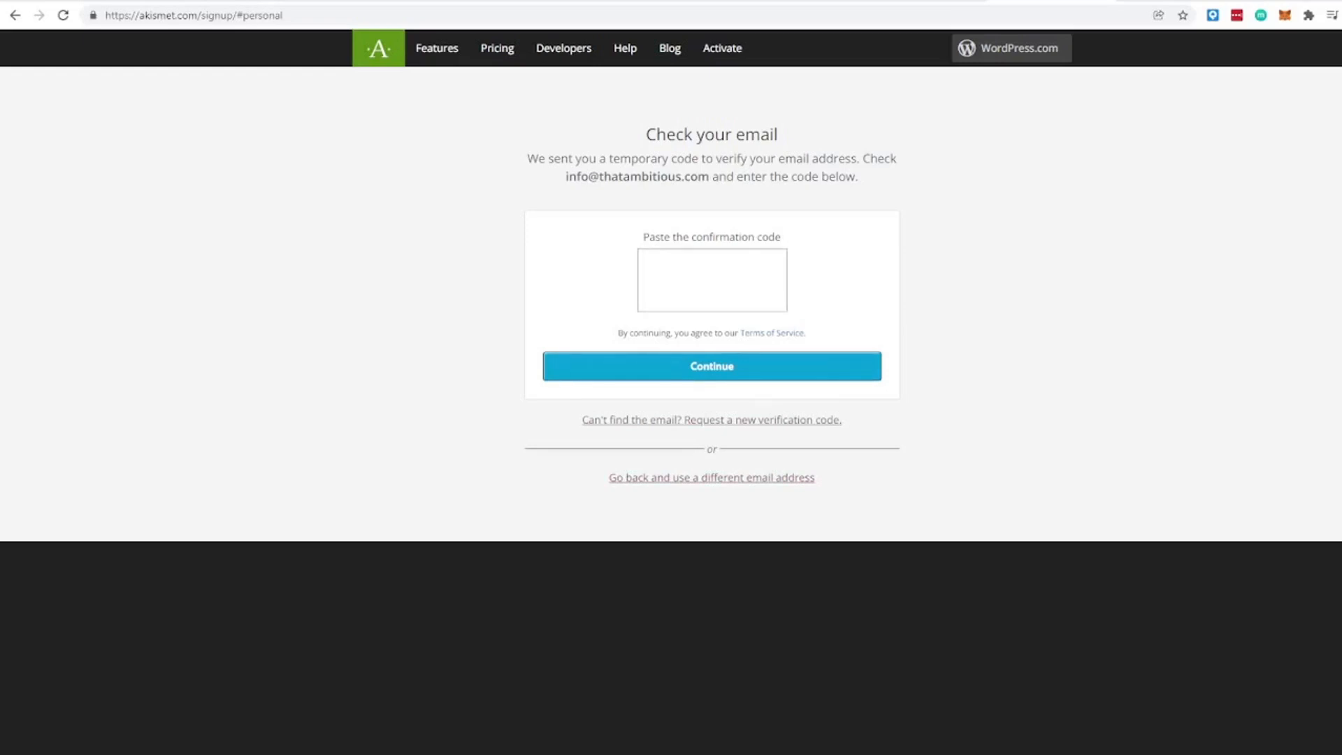
{"action": "left_click", "coordinate": [711, 302]}
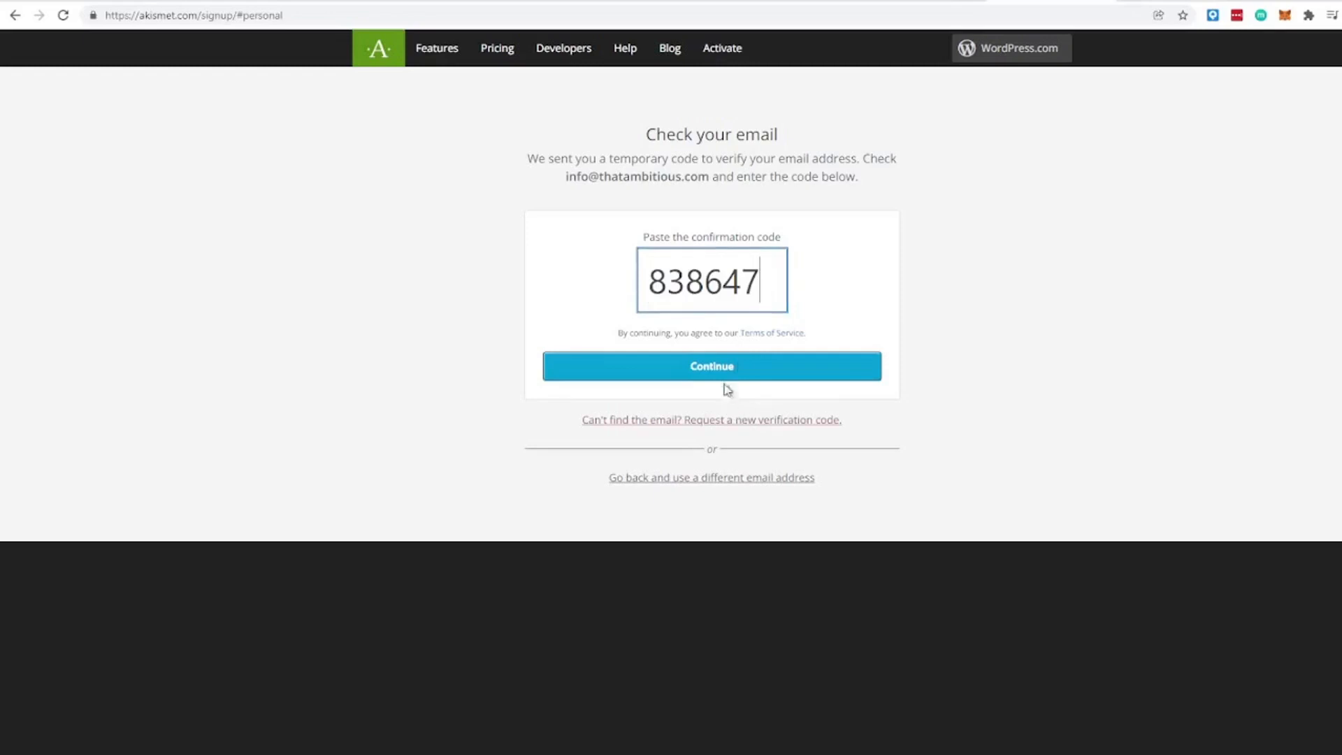
{"action": "left_click", "coordinate": [725, 372]}
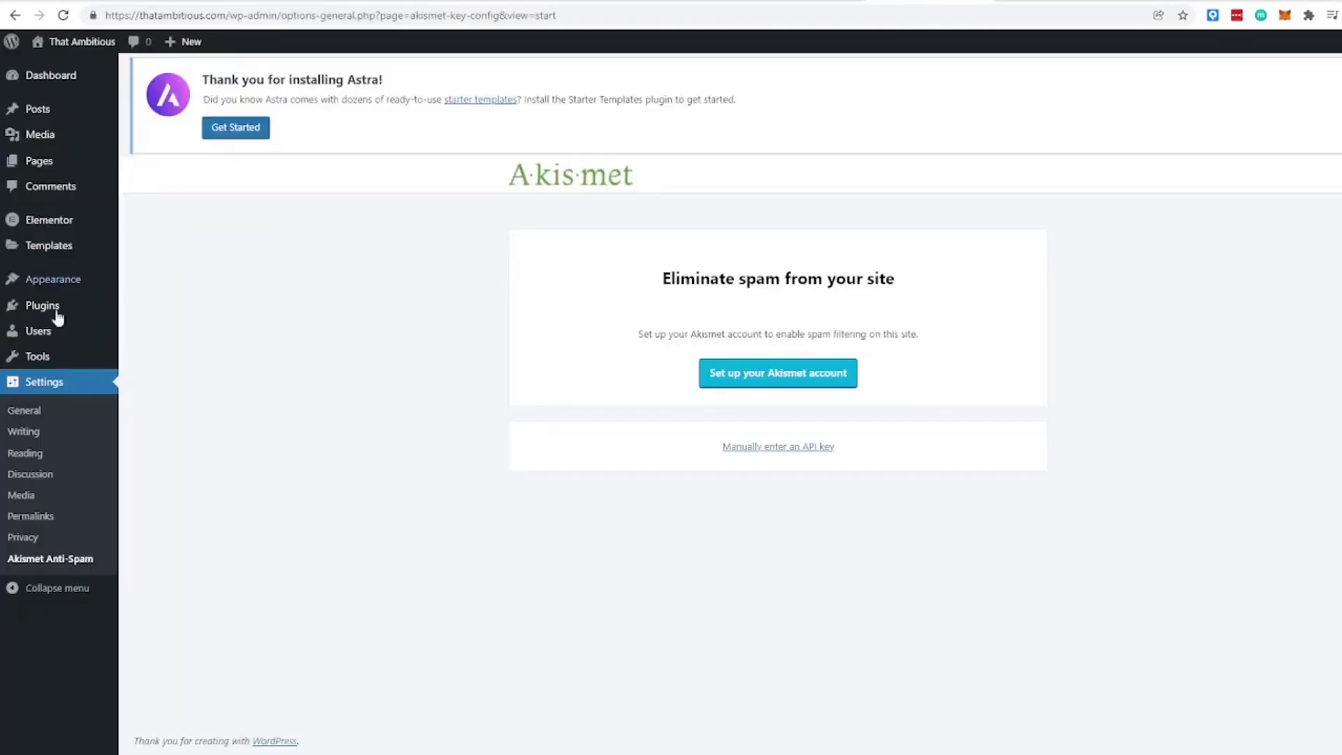
Open the Akismet Anti-Spam settings from the installed plugins and choose to enter the API key manually.
{"action": "mouse_move", "coordinate": [38, 360]}
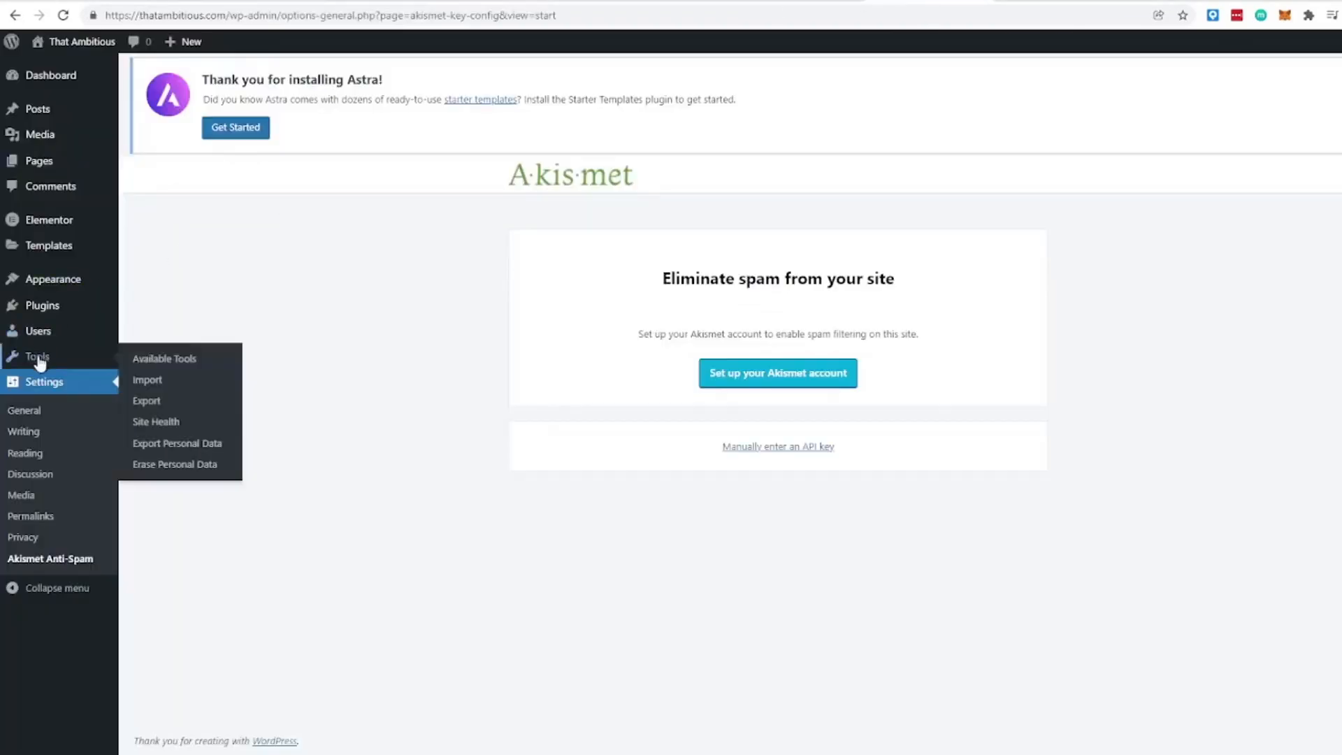
{"action": "mouse_move", "coordinate": [51, 316]}
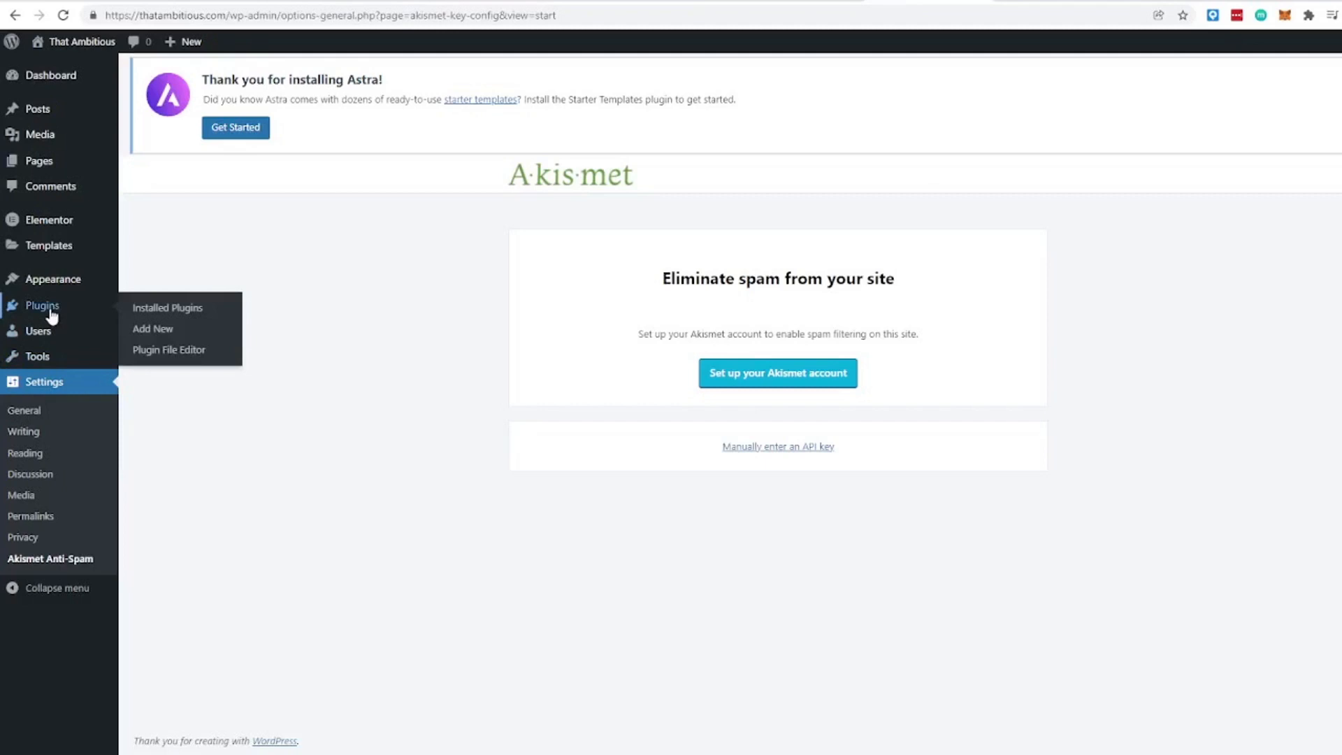
{"action": "left_click", "coordinate": [151, 309]}
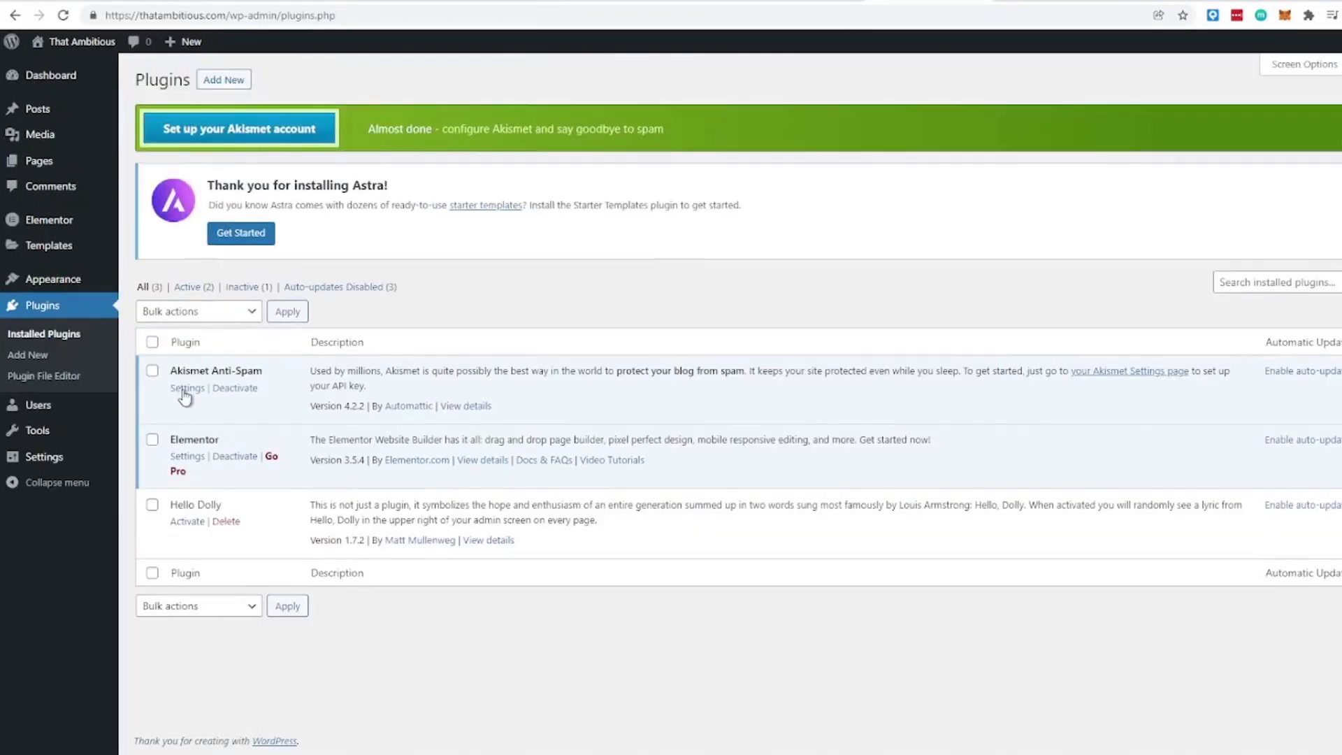
{"action": "left_click", "coordinate": [184, 390]}
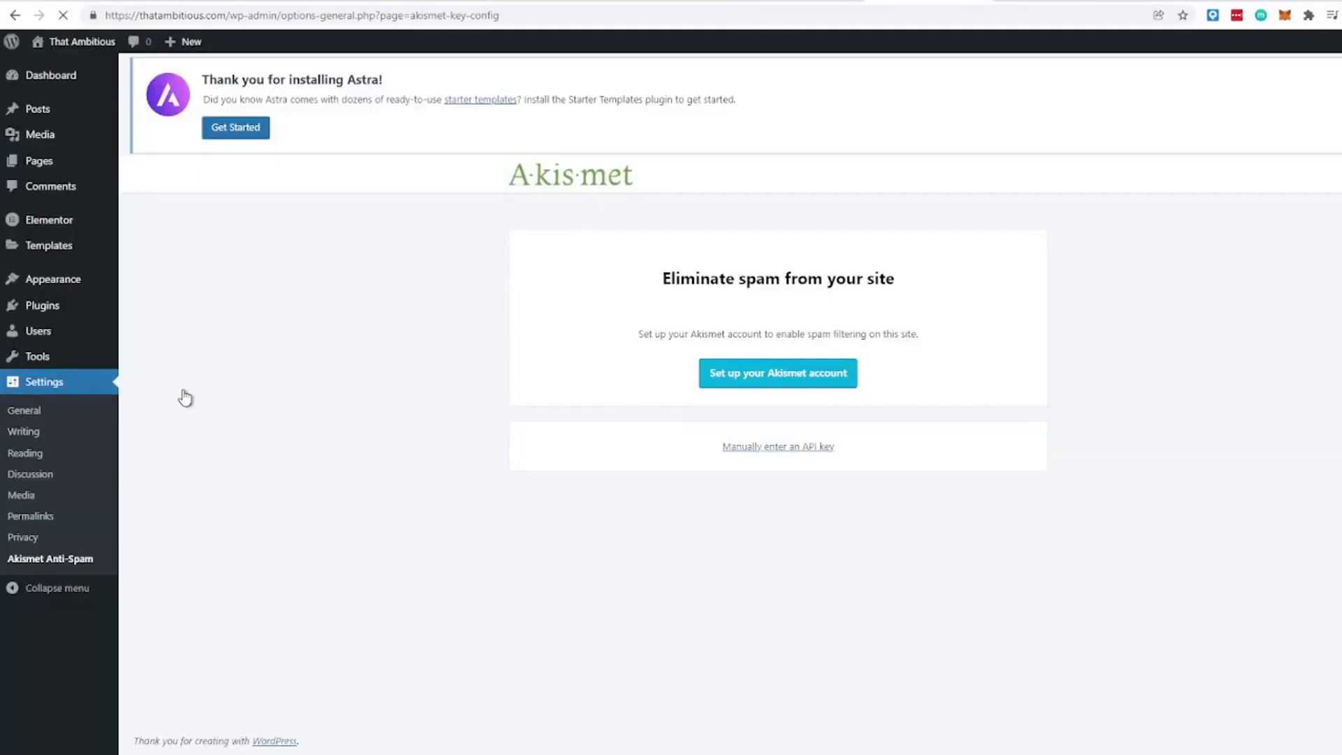
{"action": "left_click", "coordinate": [774, 451]}
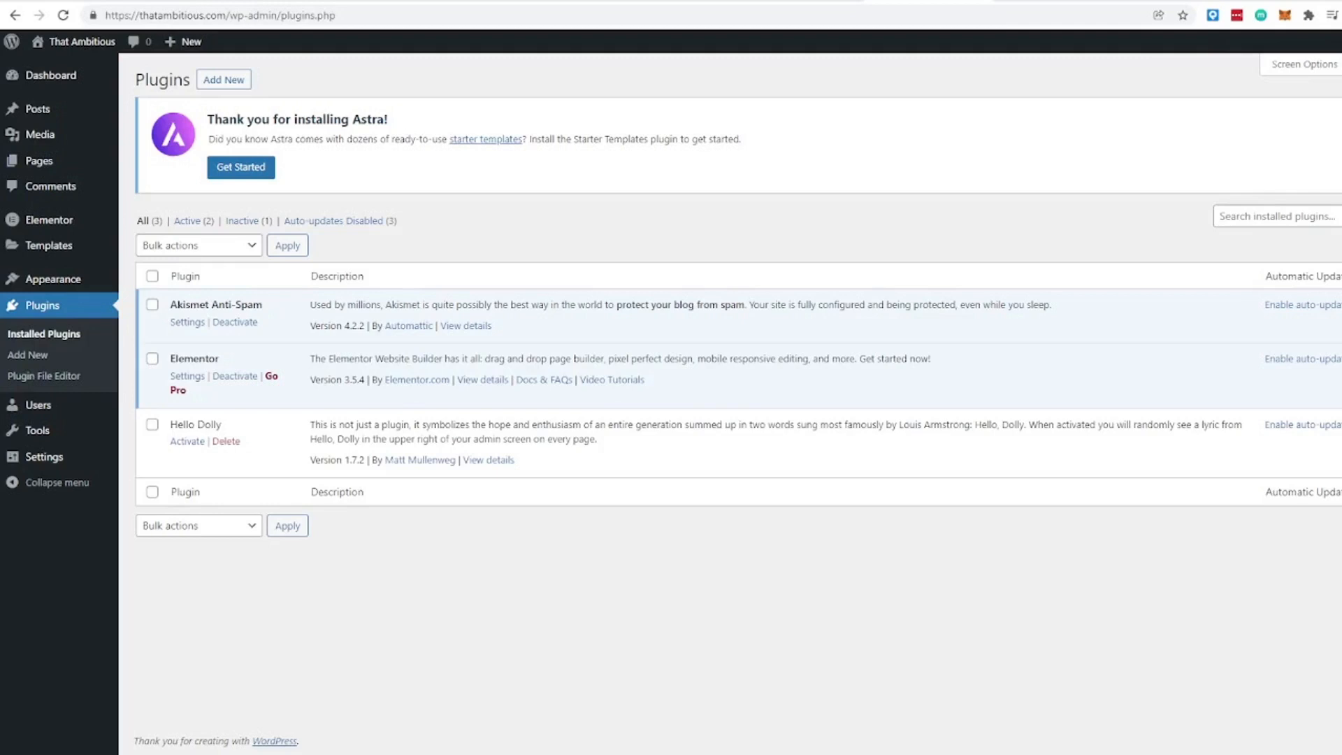
Delete the Hello Dolly plugin from the installed plugins and confirm its removal.
{"action": "left_click", "coordinate": [226, 441]}
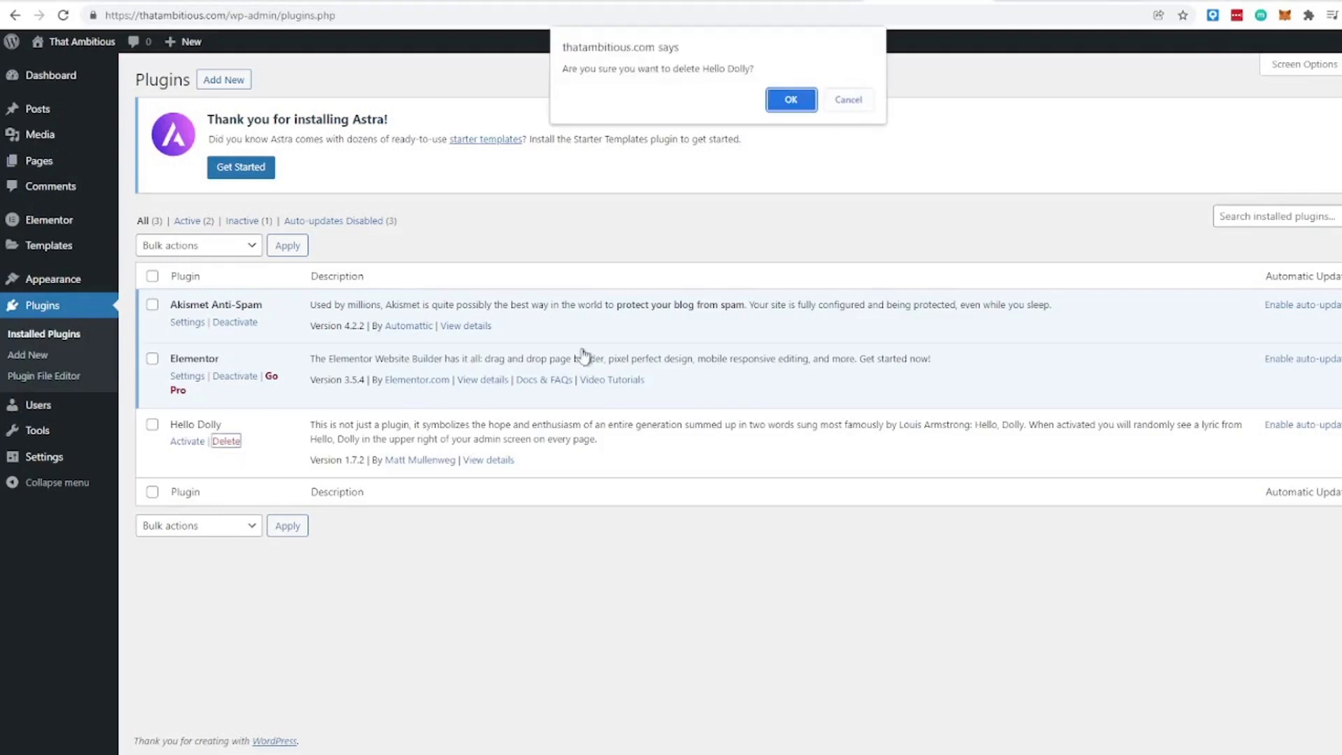
{"action": "left_click", "coordinate": [791, 100]}
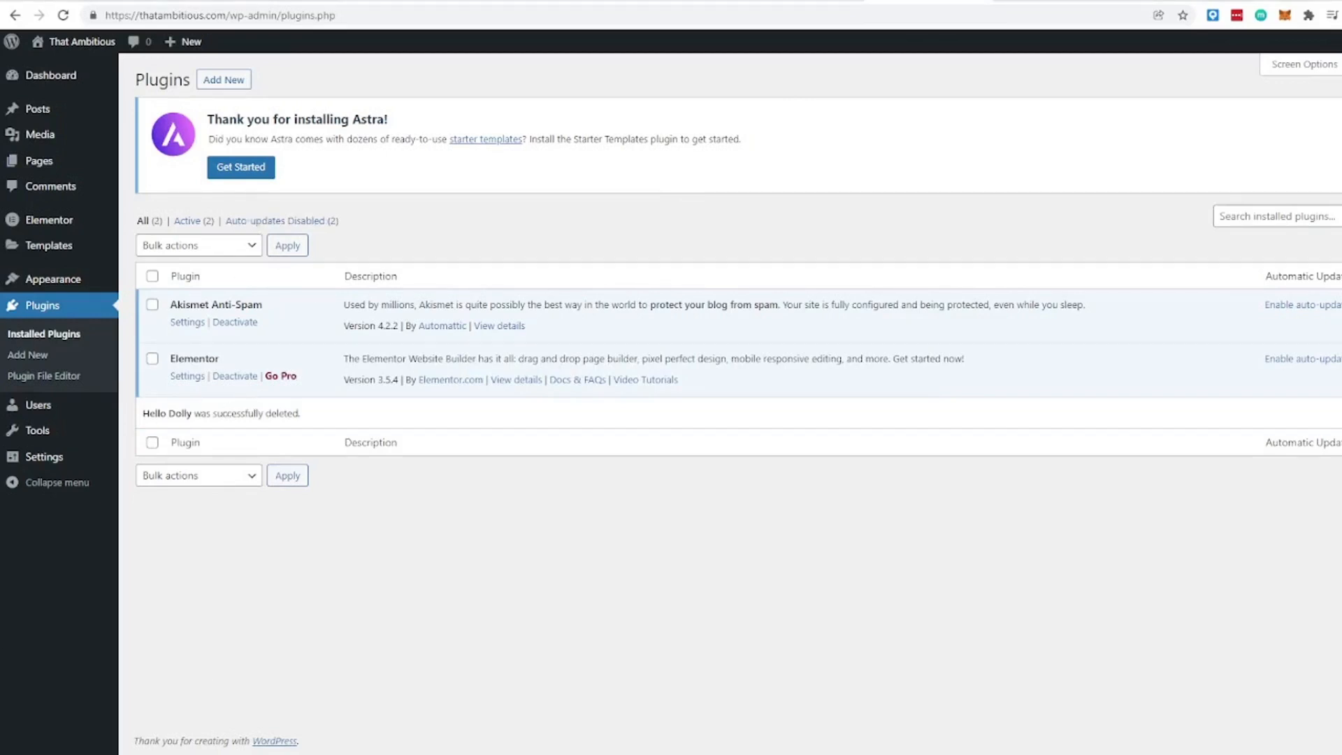
{"action": "left_click_drag", "start_coordinate": [219, 120], "coordinate": [417, 124]}
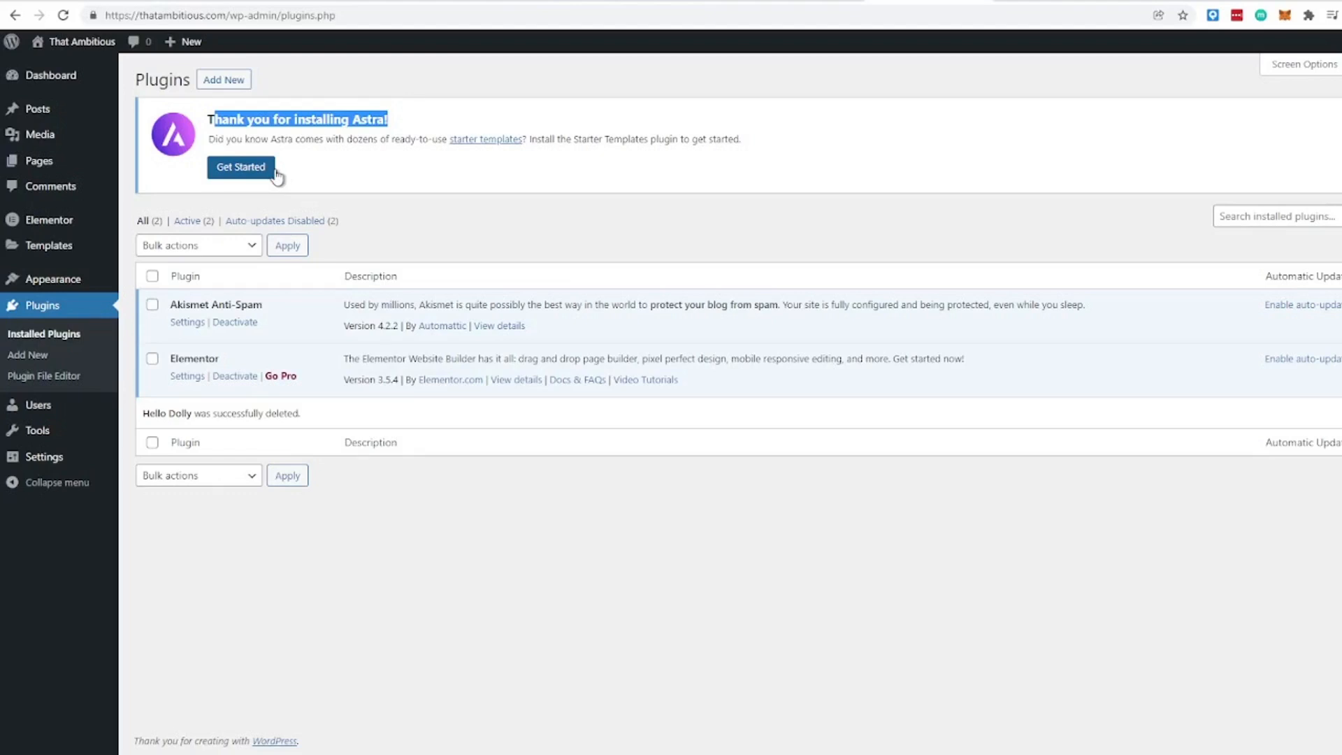
Search the plugin directory for "wordfence", and install and activate the Wordfence Security – Firewall & Malware Scan plugin.
{"action": "left_click", "coordinate": [209, 85]}
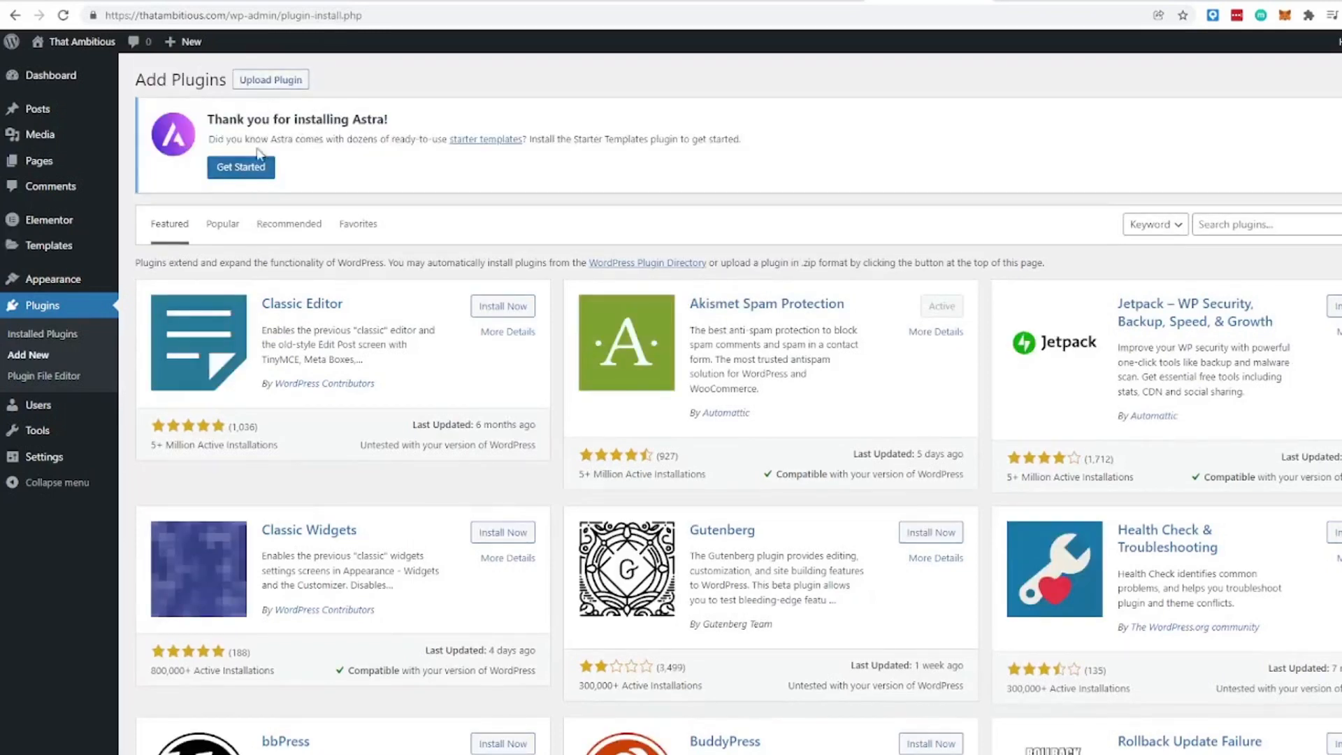
{"action": "left_click", "coordinate": [1200, 224]}
{"action": "type", "text": "w"}
{"action": "key", "text": "BackSpace"}
{"action": "type", "text": "wordfe"}
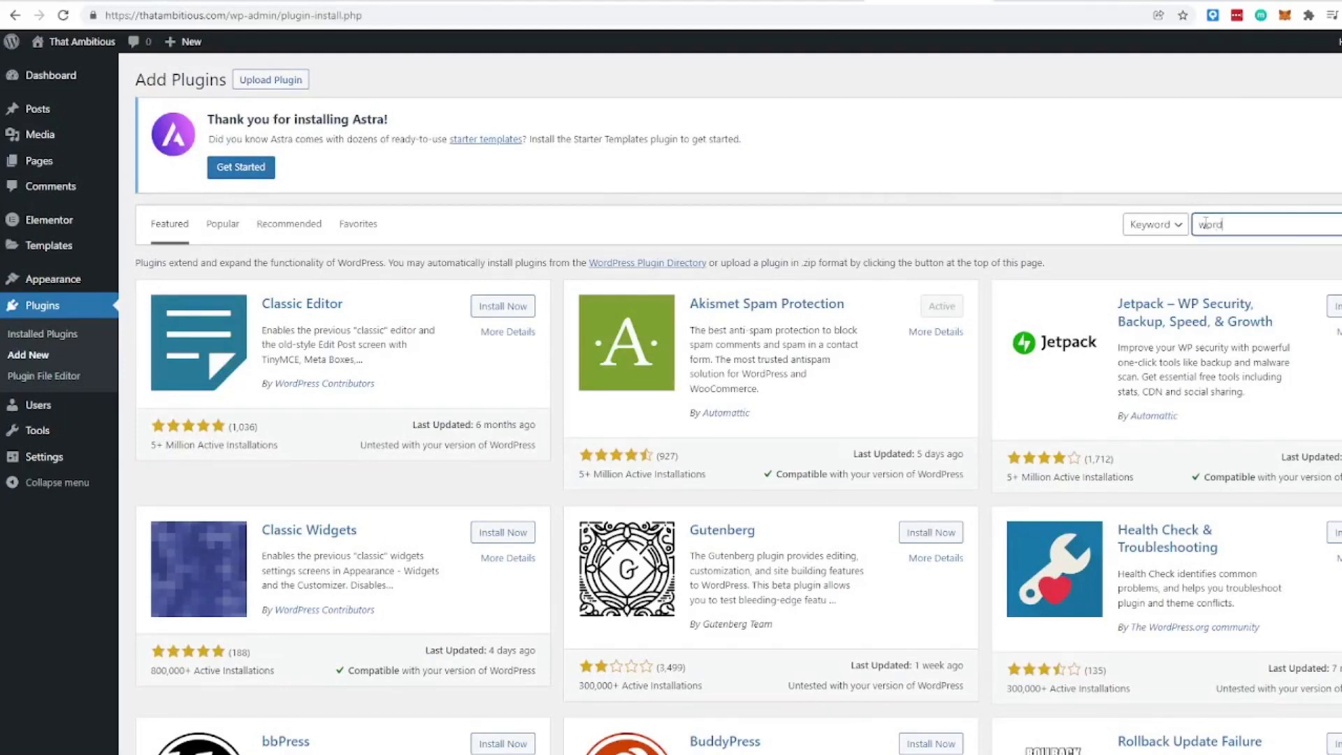
{"action": "type", "text": "nce"}
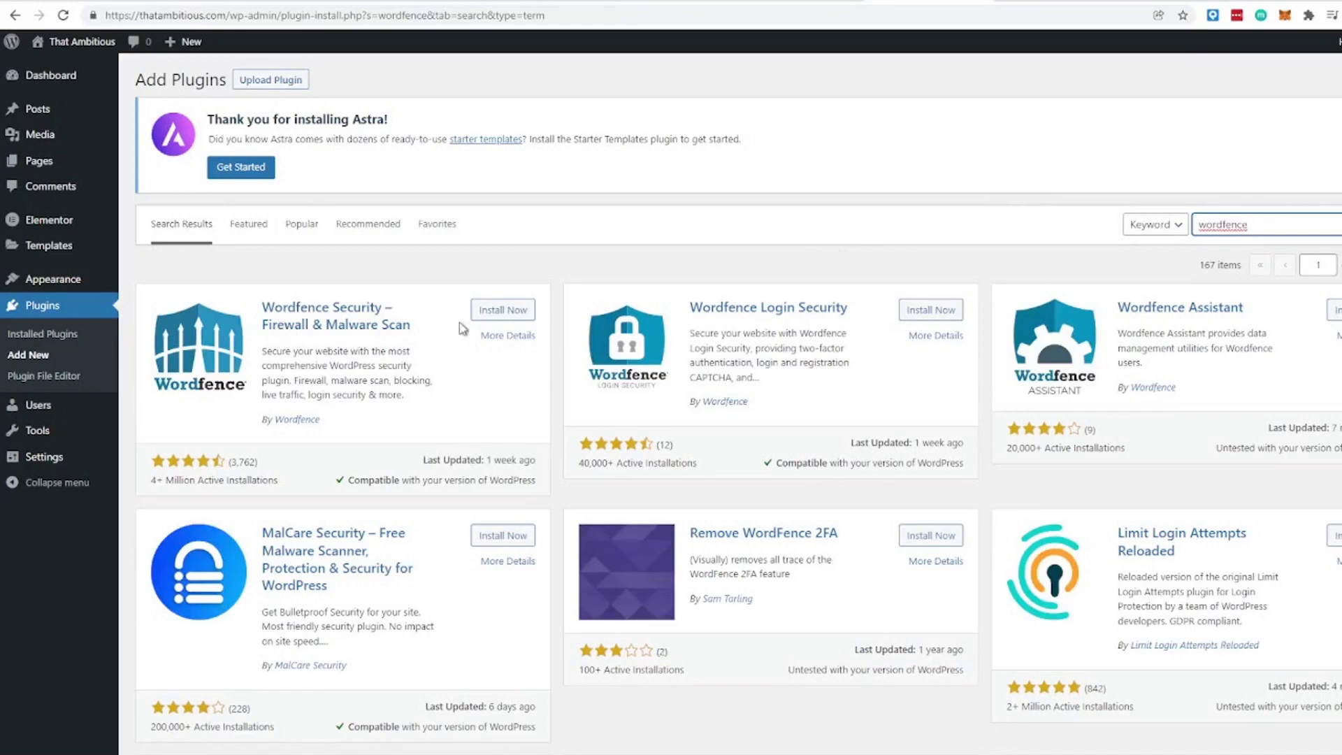
{"action": "left_click", "coordinate": [496, 312]}
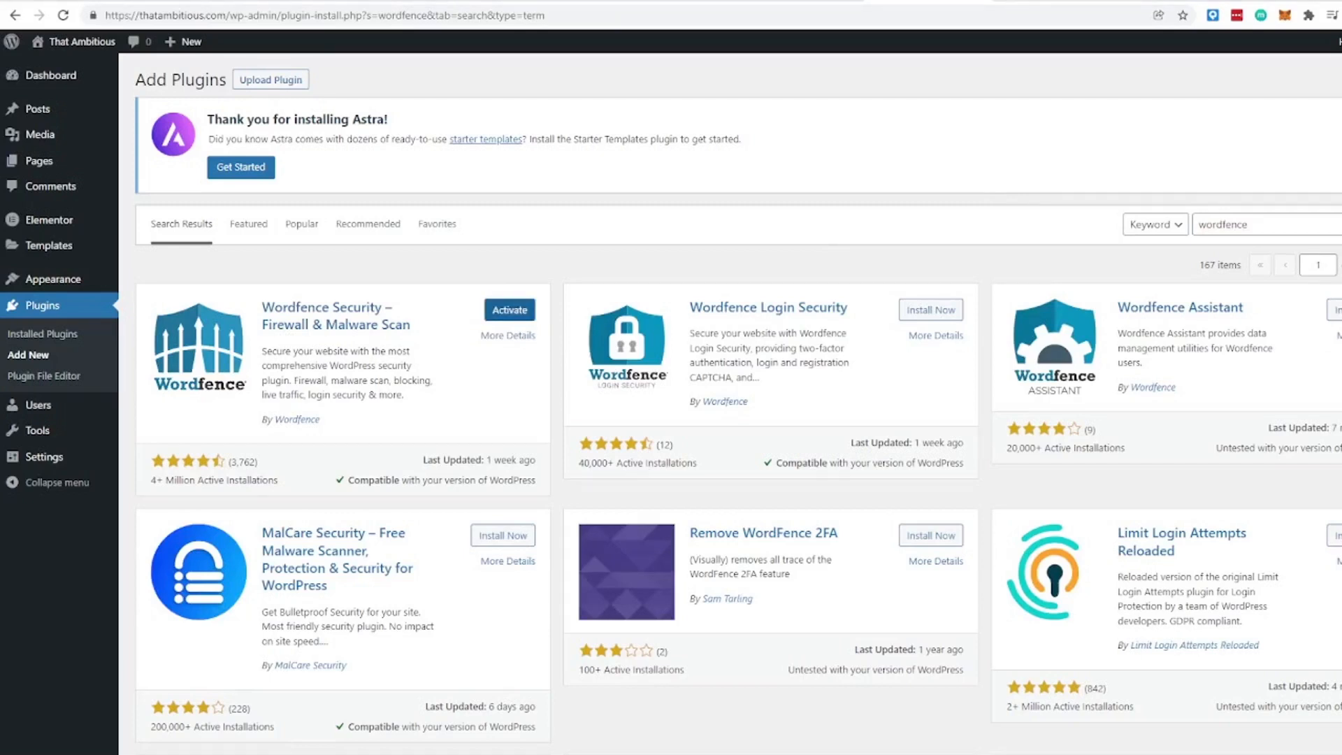
{"action": "left_click", "coordinate": [508, 314]}
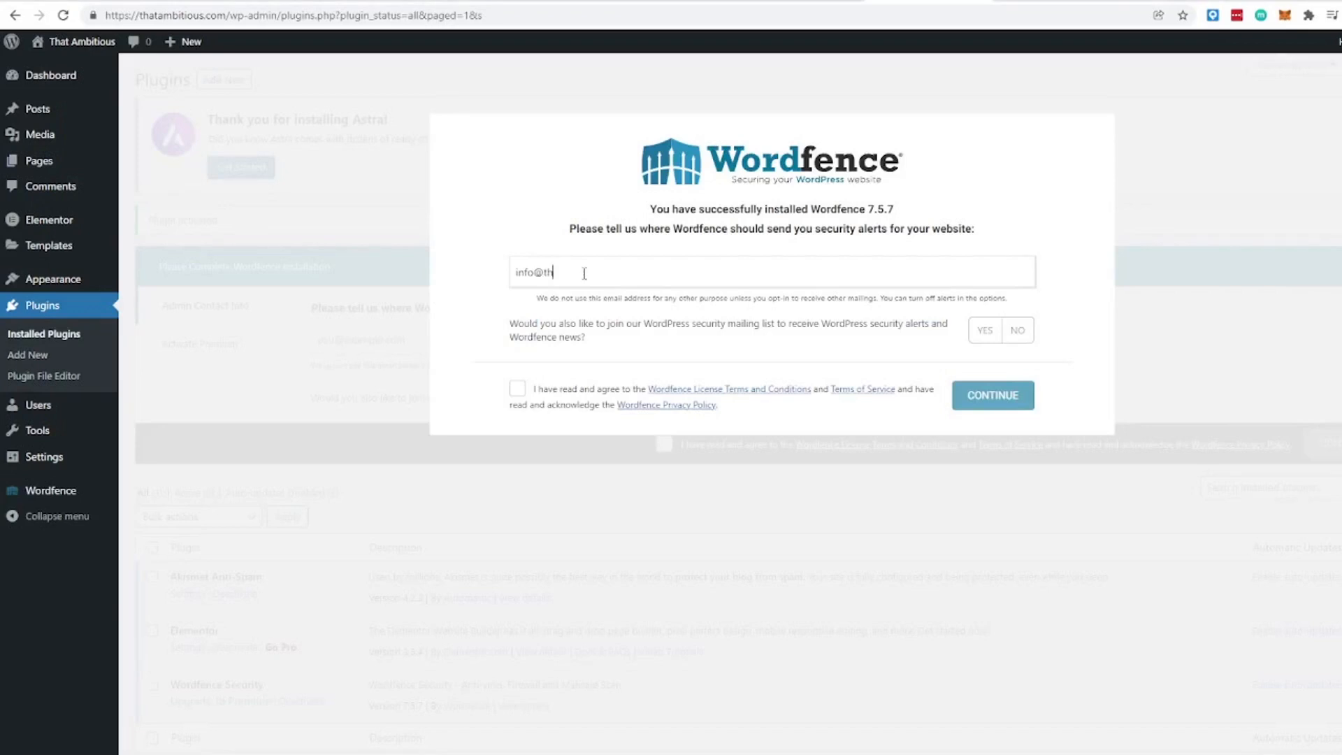
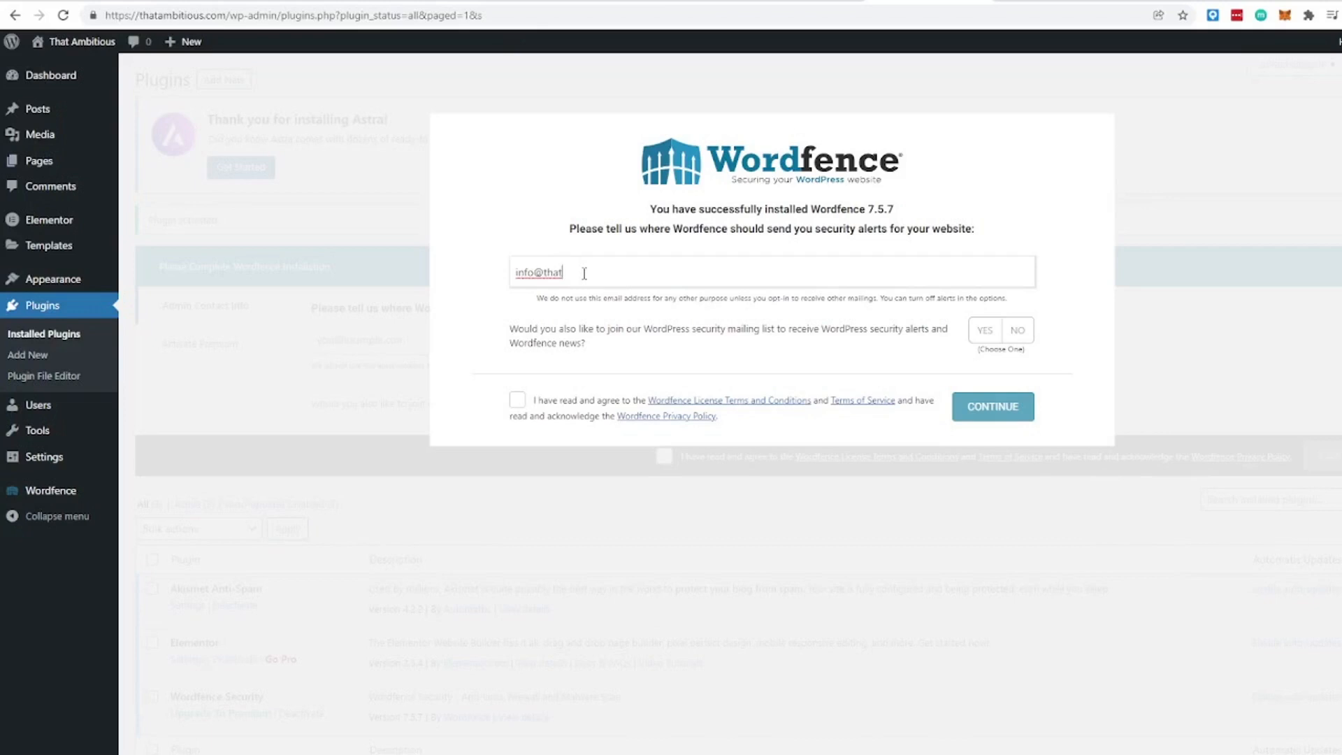
Complete the Wordfence setup with the site's alert e-mail, mailing list set to Yes and the terms accepted, declining the premium license.
{"action": "left_click", "coordinate": [517, 401]}
{"action": "left_click", "coordinate": [987, 334]}
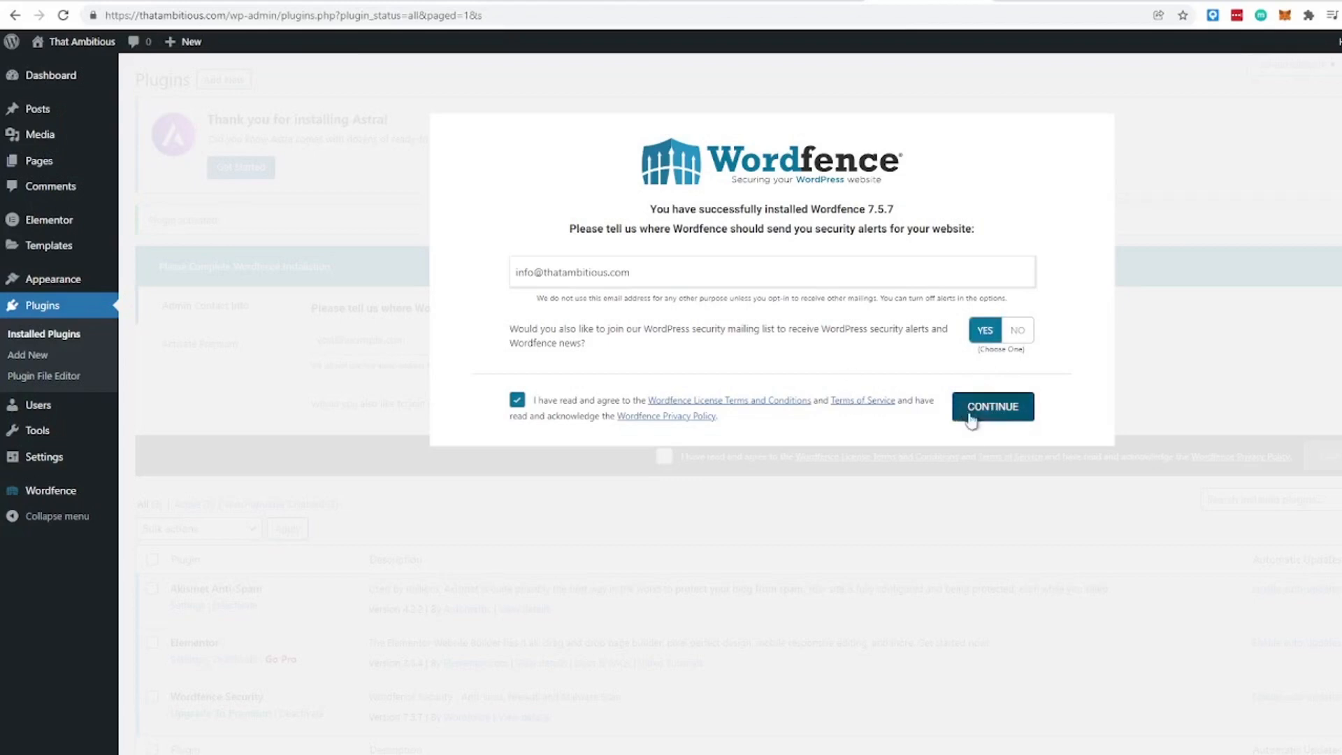
{"action": "left_click", "coordinate": [984, 401]}
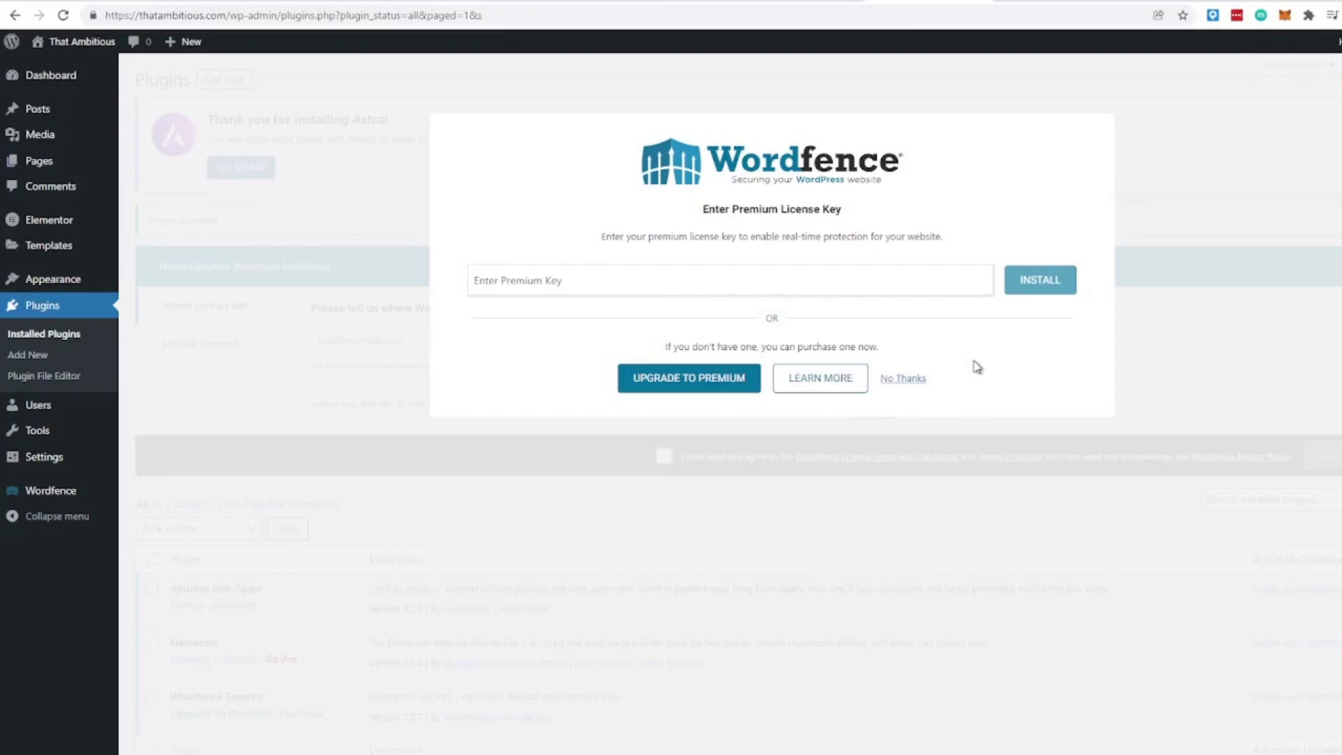
{"action": "left_click", "coordinate": [904, 381]}
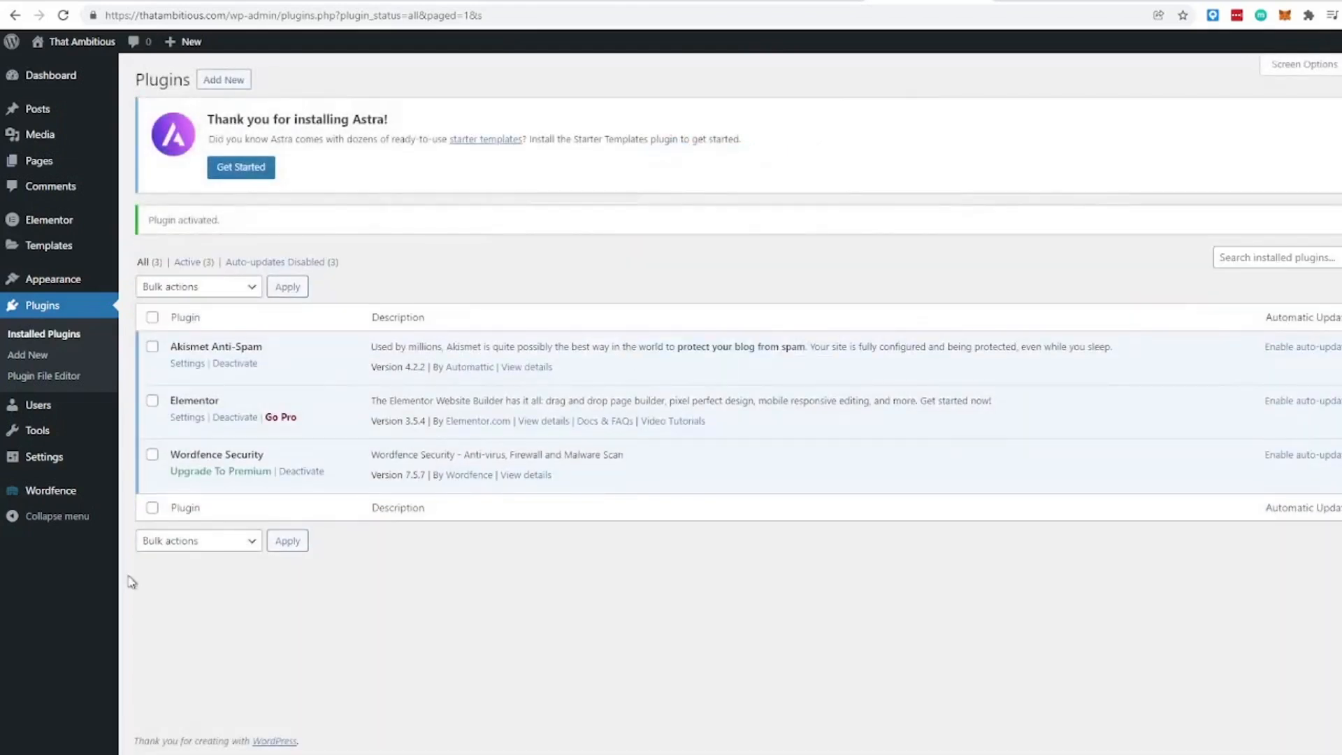